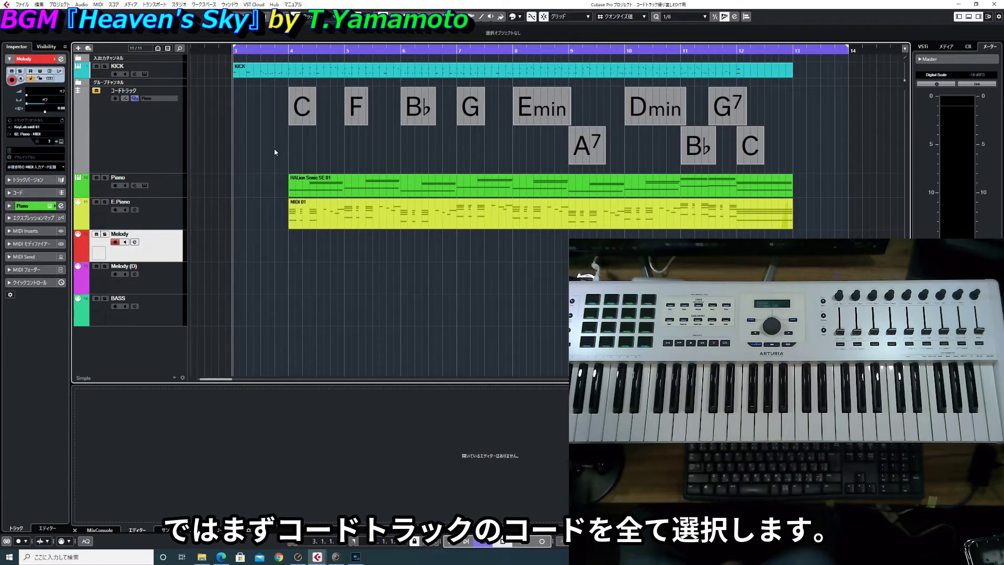
Step: Copy all chord-track chords onto the Melody track as MIDI parts and glue them into one continuous part
{"action": "left_click_drag", "start_coordinate": [274, 149], "coordinate": [757, 115]}
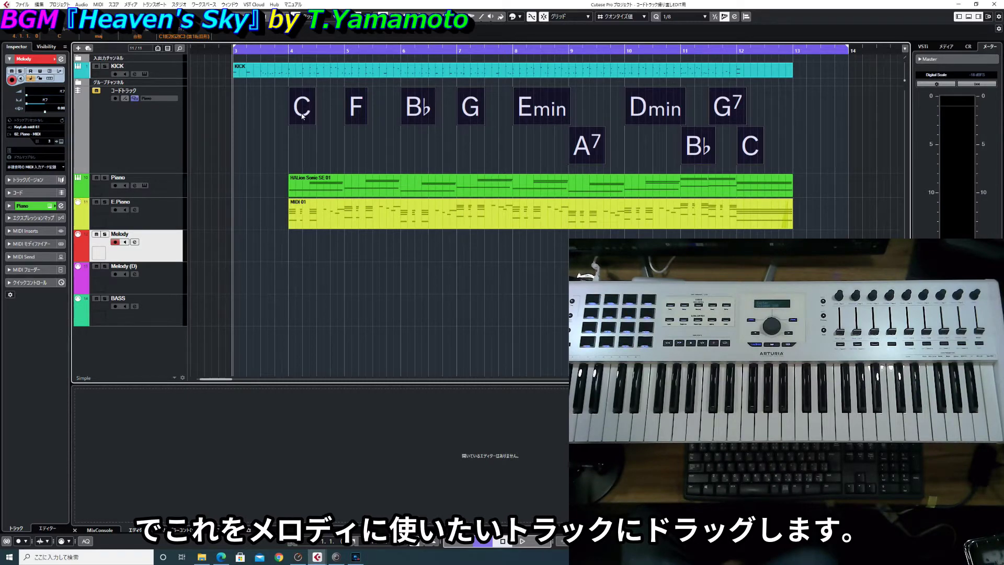
{"action": "left_click_drag", "start_coordinate": [302, 116], "coordinate": [298, 257]}
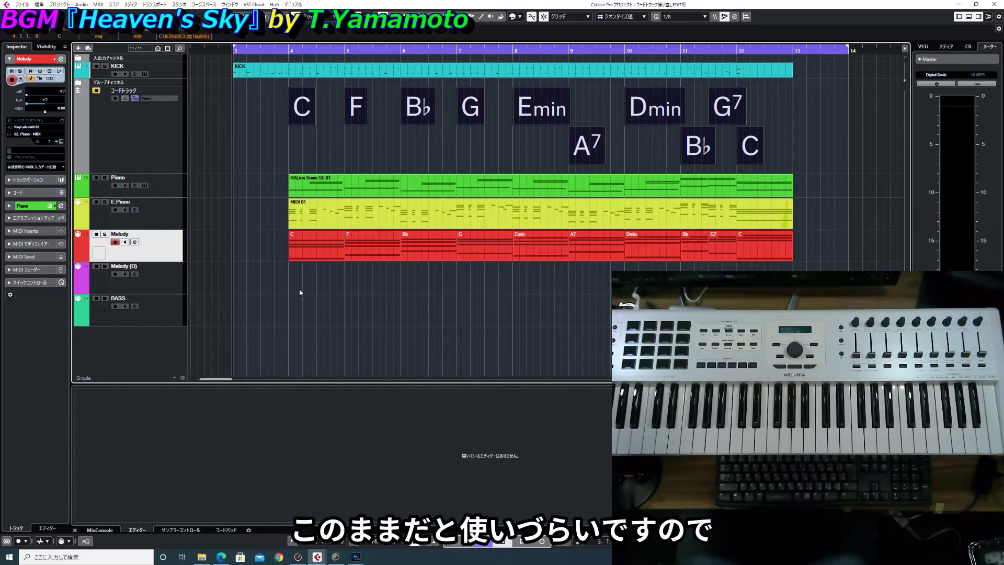
{"action": "left_click_drag", "start_coordinate": [285, 281], "coordinate": [782, 246]}
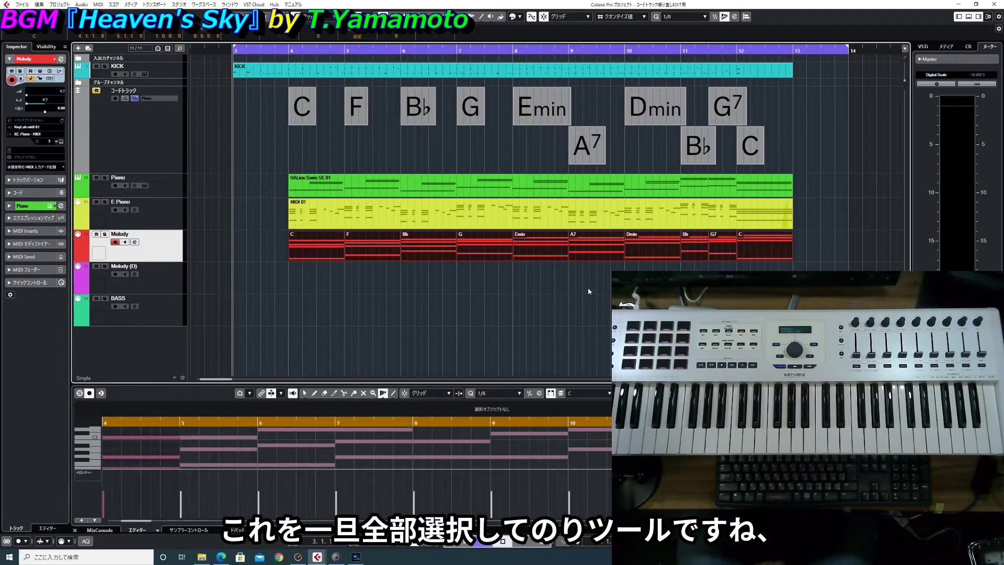
{"action": "right_click", "coordinate": [815, 248]}
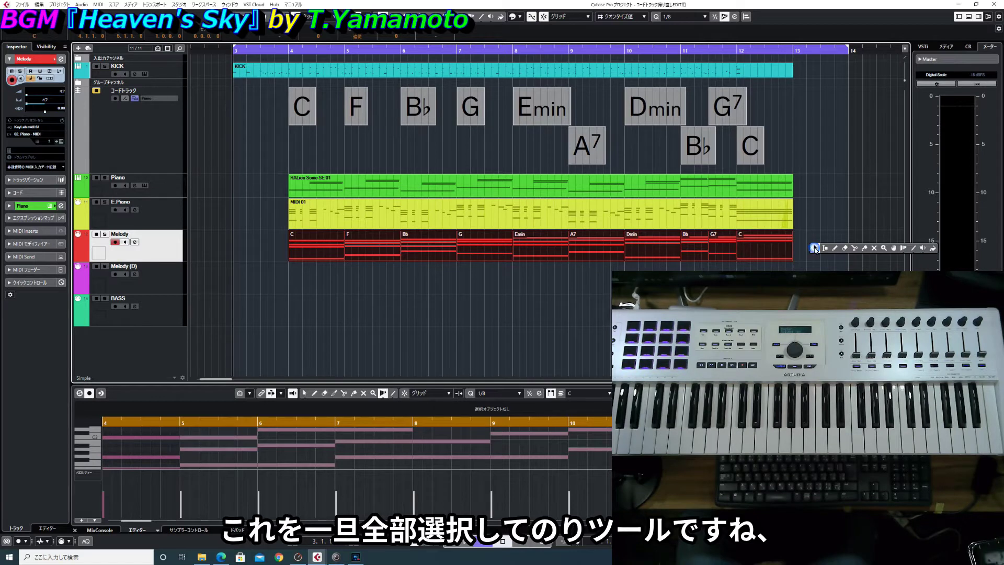
{"action": "left_click", "coordinate": [865, 249]}
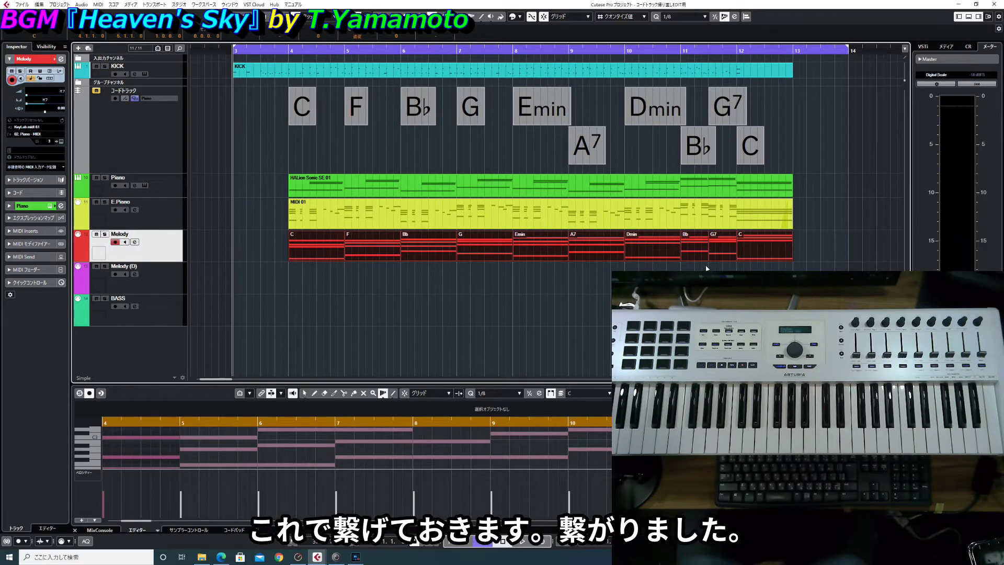
{"action": "left_click", "coordinate": [570, 253]}
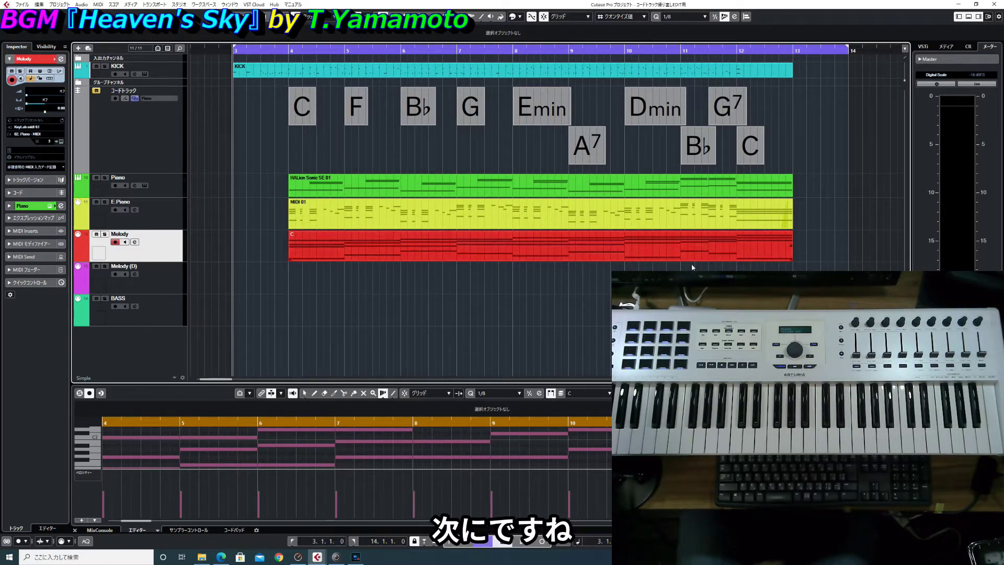
Step: Open the glued Melody part in the key editor and raise the first chord's lowest note, C1, by one octave to C2
{"action": "double_click", "coordinate": [468, 251]}
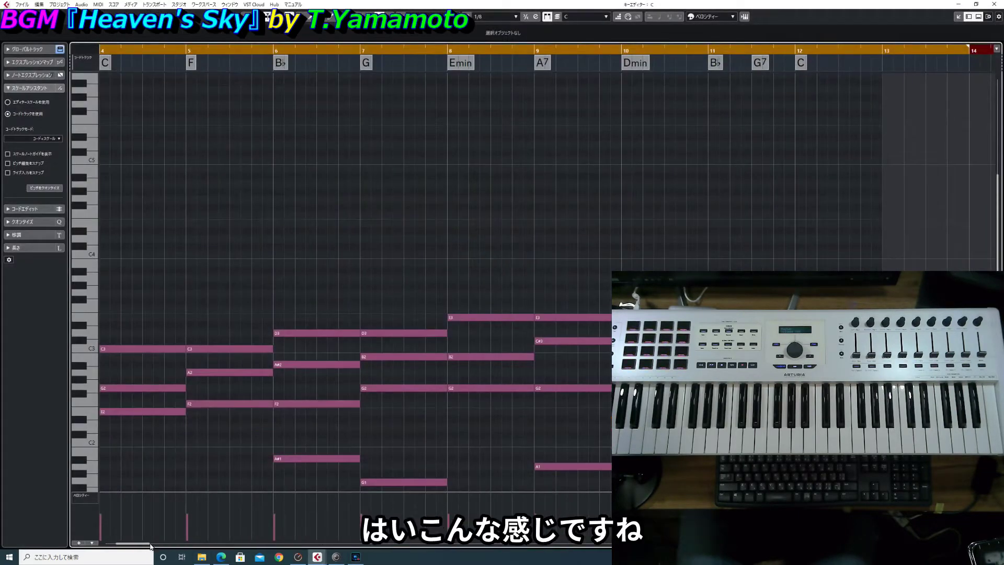
{"action": "left_click_drag", "start_coordinate": [142, 547], "coordinate": [137, 547]}
{"action": "scroll", "coordinate": [155, 470], "scroll_direction": "down", "scroll_amount": 4}
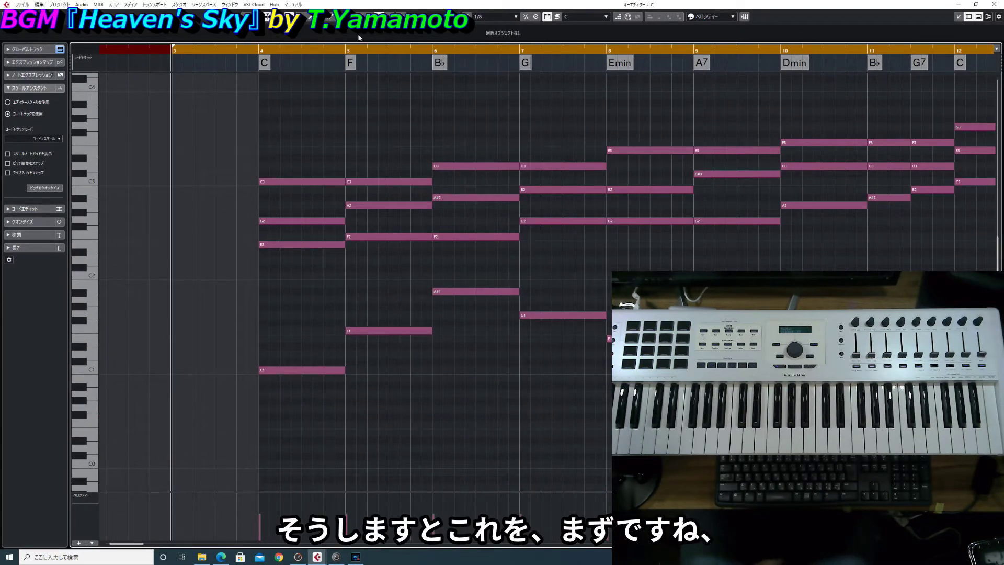
{"action": "left_click", "coordinate": [302, 16]}
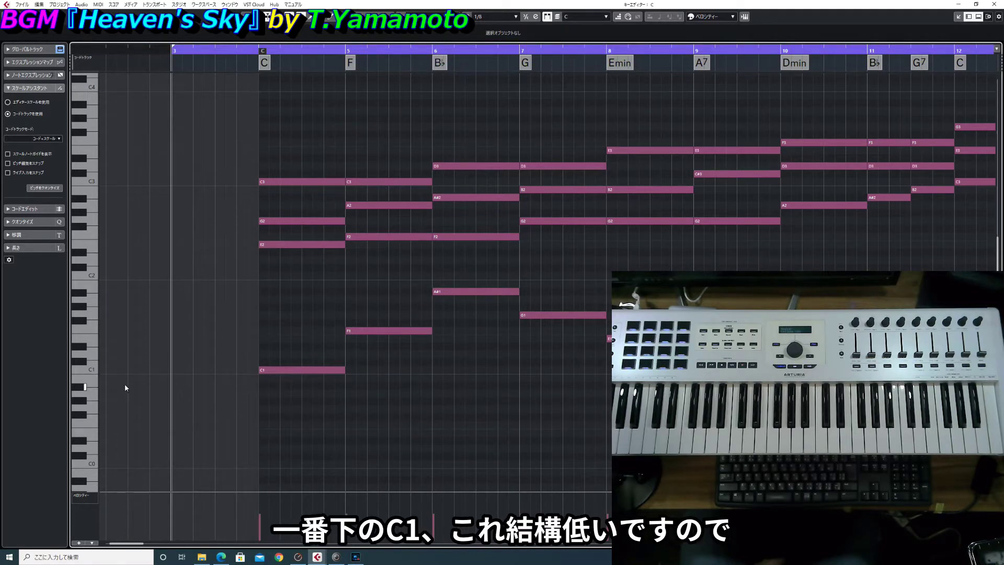
{"action": "left_click_drag", "start_coordinate": [277, 399], "coordinate": [300, 345]}
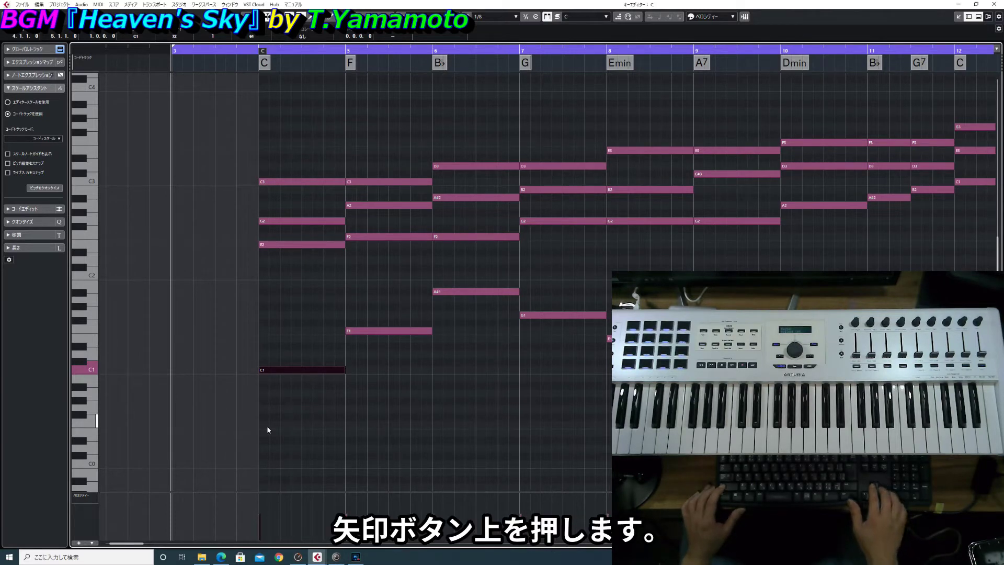
{"action": "key", "text": "shift+Up"}
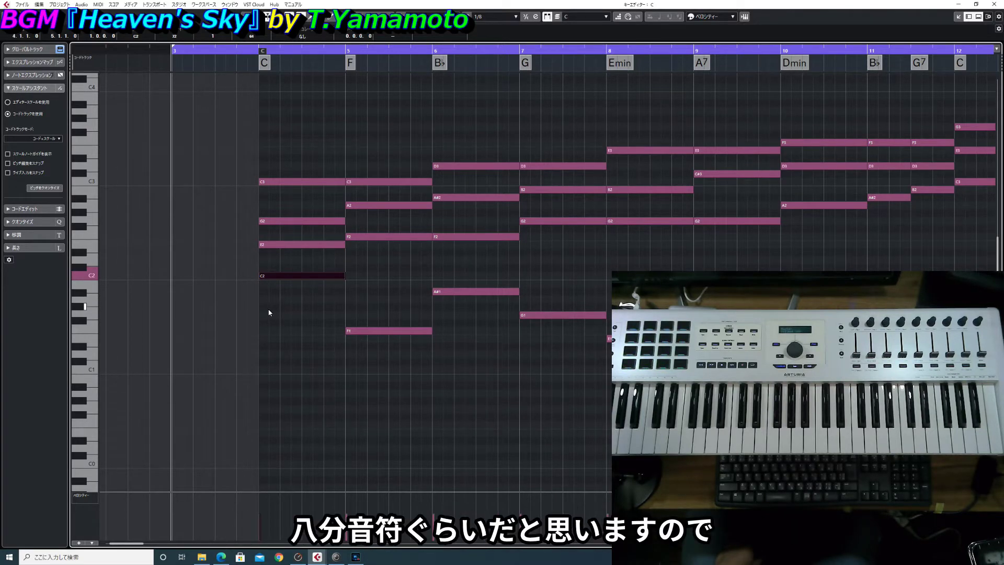
Step: Set the quantize grid to 1/8 and split all four C chord notes in bar 4 at every eighth note
{"action": "left_click", "coordinate": [493, 17]}
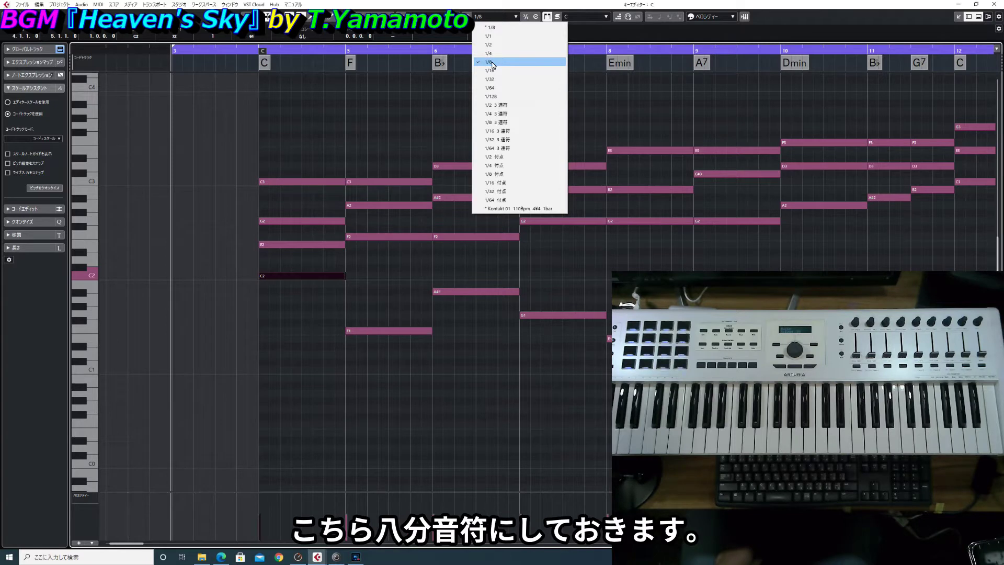
{"action": "left_click", "coordinate": [493, 62]}
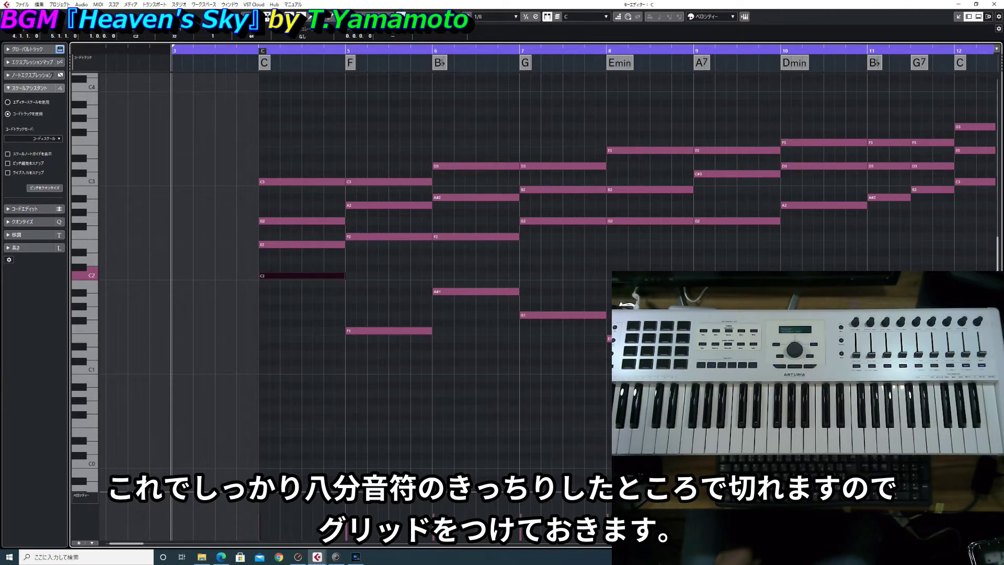
{"action": "left_click", "coordinate": [273, 303]}
{"action": "left_click_drag", "start_coordinate": [272, 303], "coordinate": [280, 151]}
{"action": "right_click", "coordinate": [284, 138]}
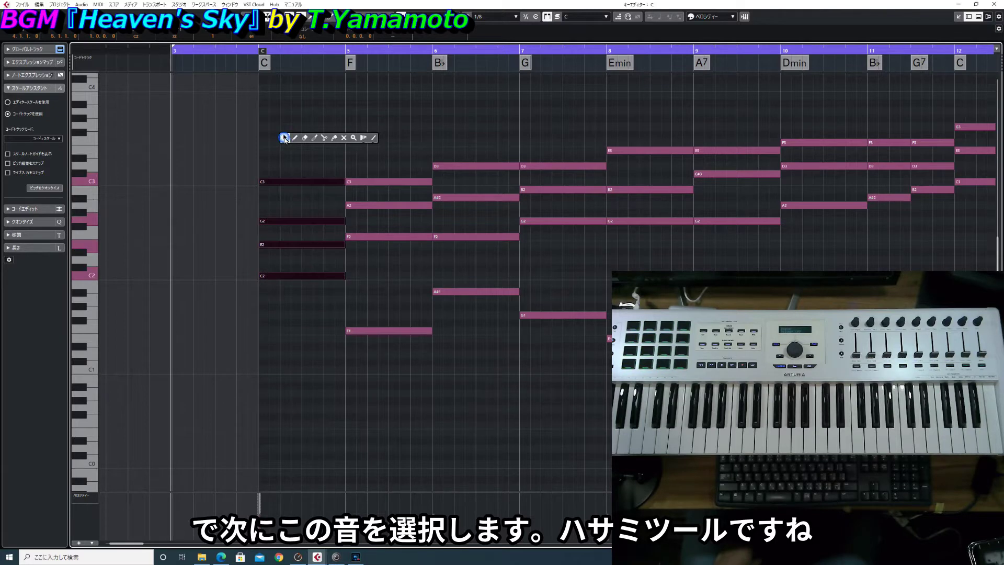
{"action": "left_click", "coordinate": [324, 139]}
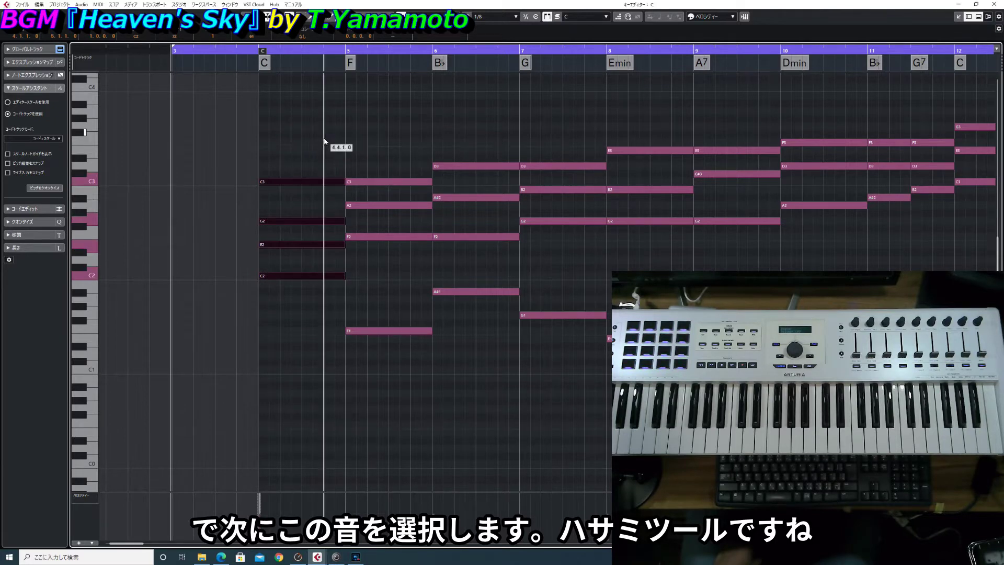
{"action": "left_click", "coordinate": [271, 182]}
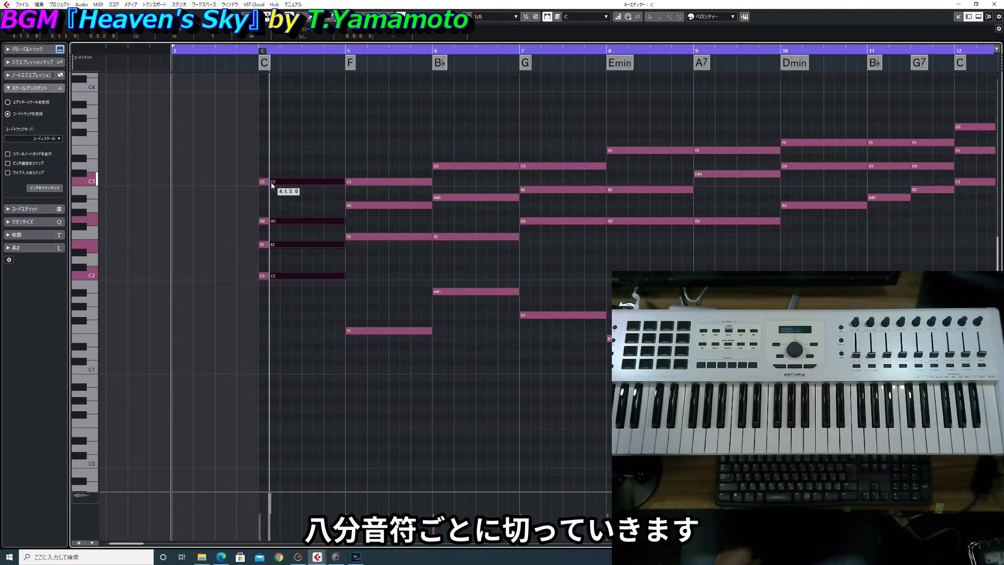
{"action": "left_click", "coordinate": [281, 182]}
{"action": "left_click", "coordinate": [290, 182]}
{"action": "left_click", "coordinate": [302, 182]}
{"action": "left_click", "coordinate": [313, 182]}
{"action": "left_click", "coordinate": [324, 182]}
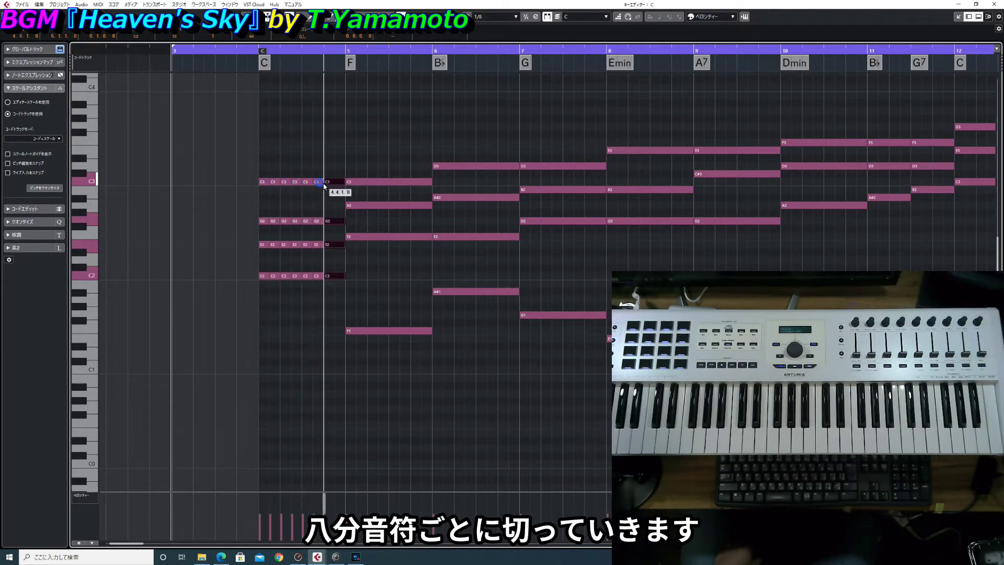
{"action": "left_click", "coordinate": [335, 182]}
{"action": "key", "text": "1"}
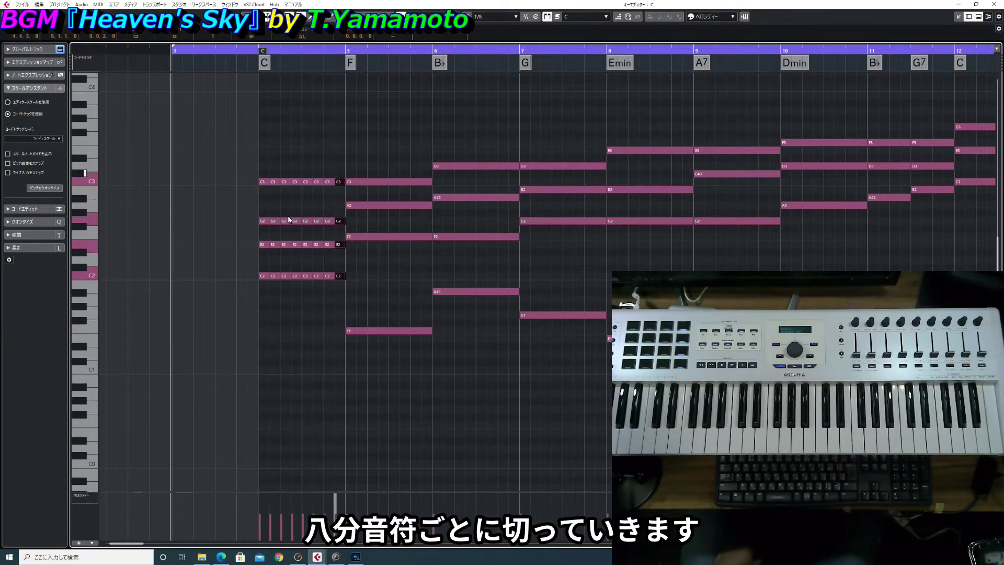
{"action": "left_click", "coordinate": [282, 320]}
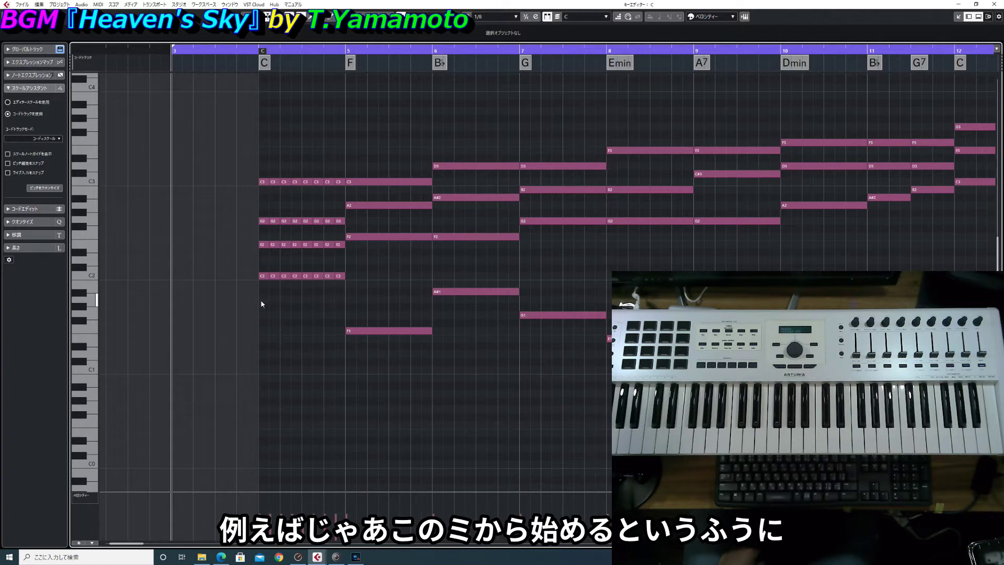
Step: Delete the C2, G2 and C3 notes on the first two eighths of bar 4, leaving only E2
{"action": "left_click", "coordinate": [264, 258]}
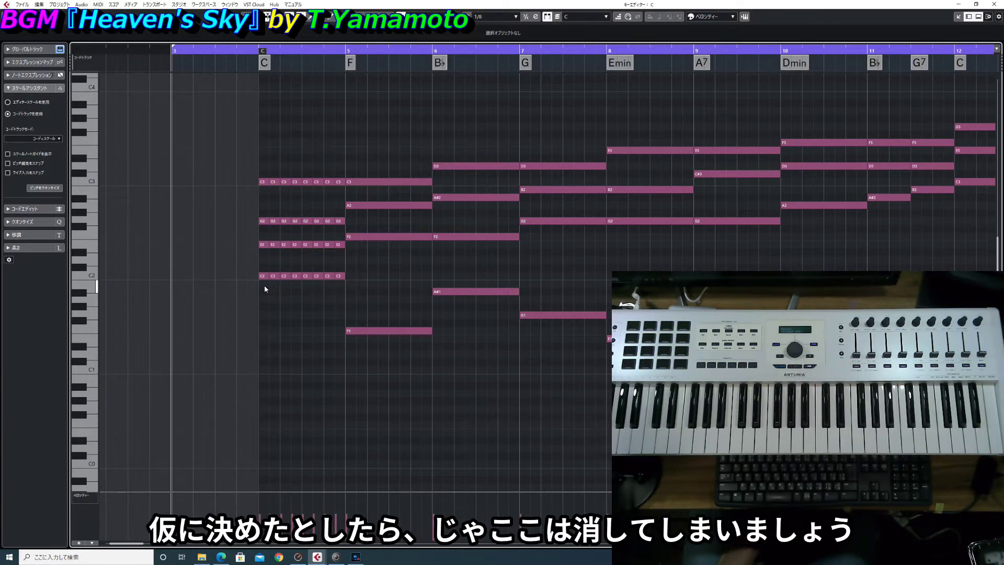
{"action": "left_click_drag", "start_coordinate": [264, 289], "coordinate": [276, 267]}
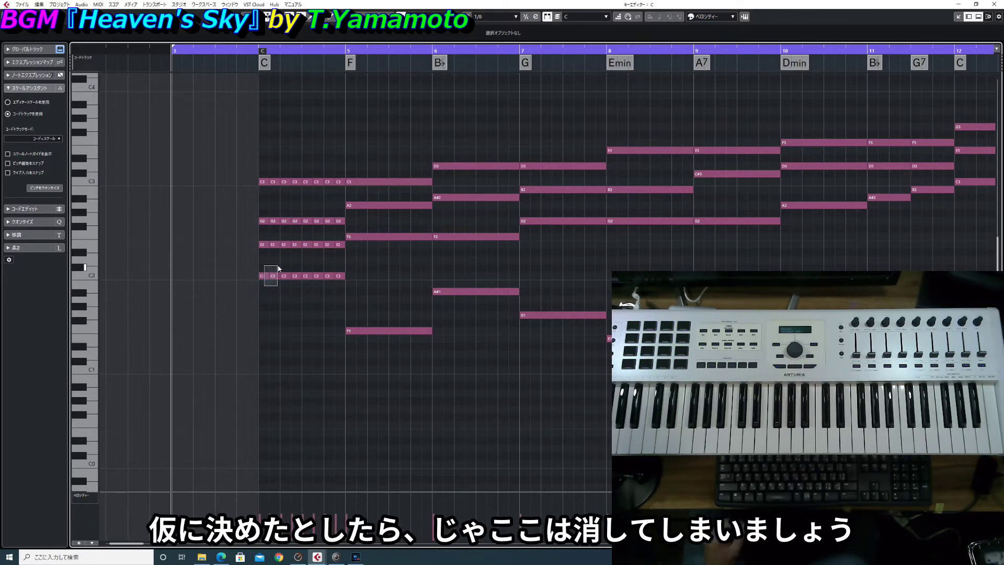
{"action": "left_click_drag", "start_coordinate": [268, 230], "coordinate": [276, 177]}
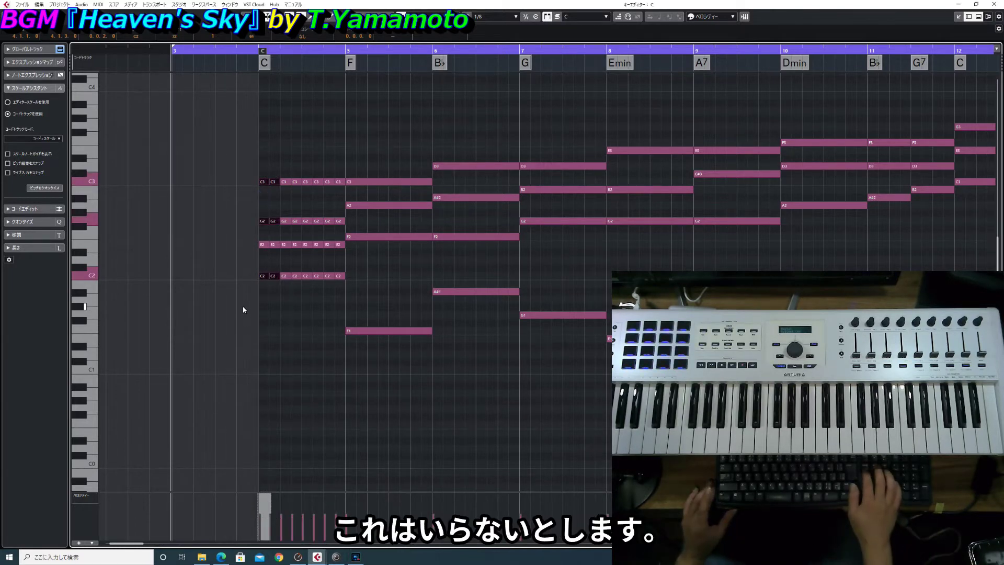
{"action": "key", "text": "Delete"}
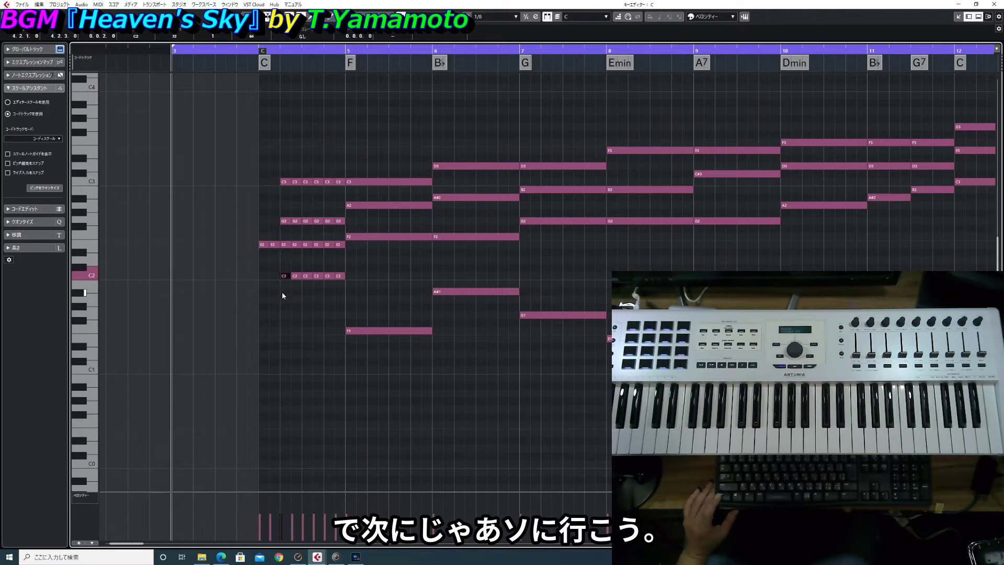
Step: Delete the C2, E2 and C3 notes on the third eighth of bar 4, leaving only G2
{"action": "left_click_drag", "start_coordinate": [282, 291], "coordinate": [285, 246]}
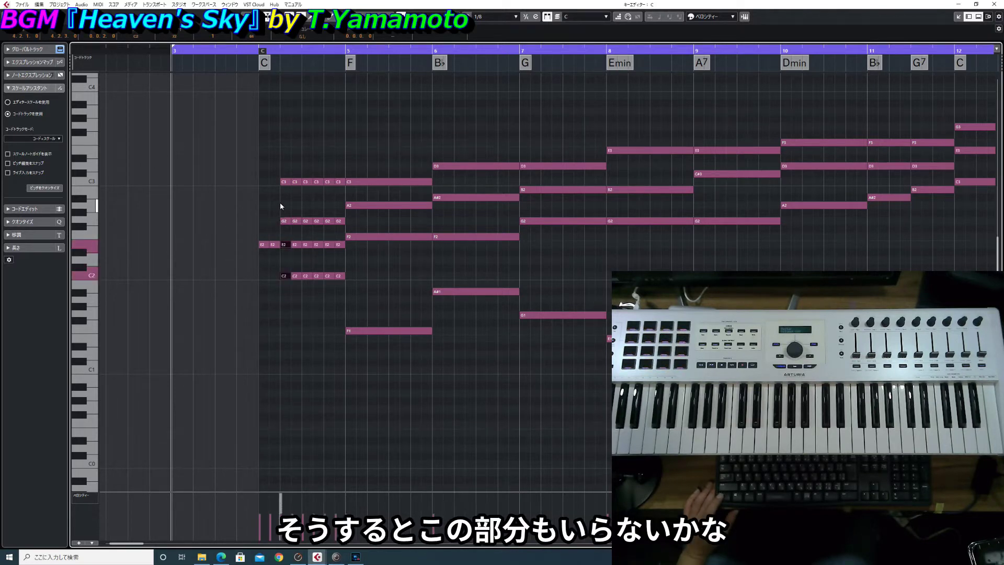
{"action": "left_click", "coordinate": [285, 182], "text": "shift"}
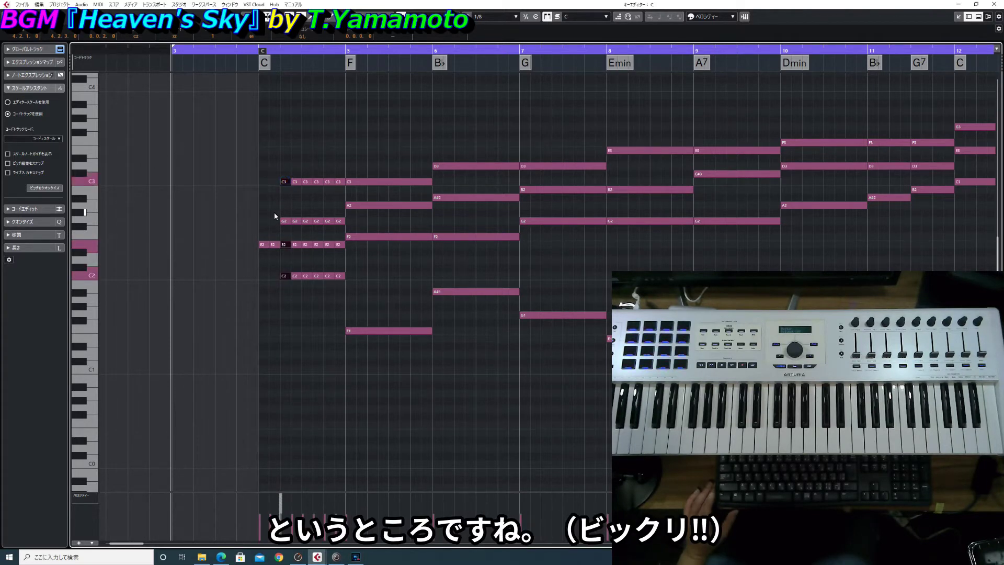
{"action": "key", "text": "Delete"}
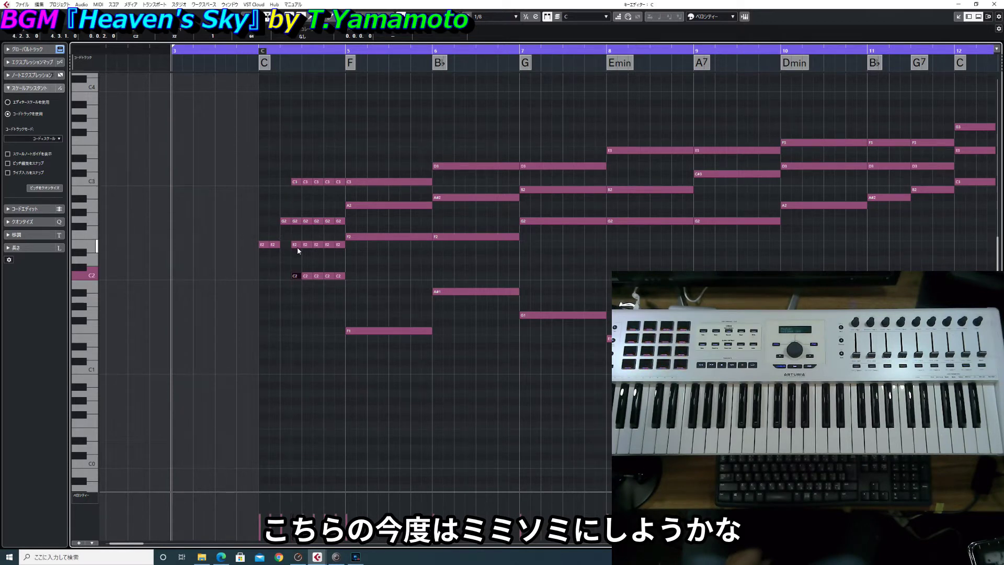
Step: Delete the G2, C3 and C2 notes on the fourth eighth of bar 4, leaving only E2
{"action": "left_click_drag", "start_coordinate": [296, 225], "coordinate": [295, 177]}
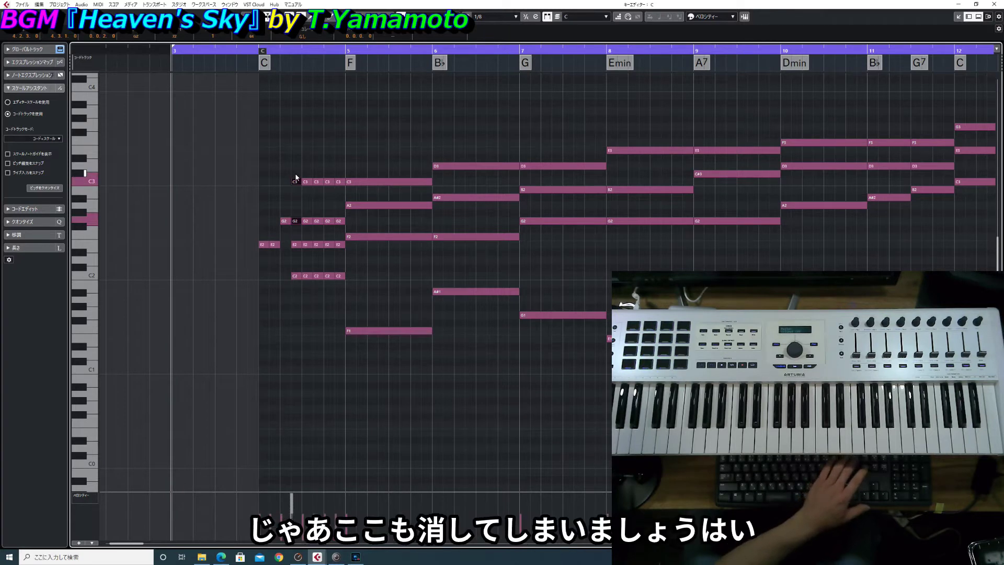
{"action": "key", "text": "Delete"}
{"action": "left_click", "coordinate": [294, 279]}
{"action": "key", "text": "Delete"}
{"action": "left_click", "coordinate": [298, 302]}
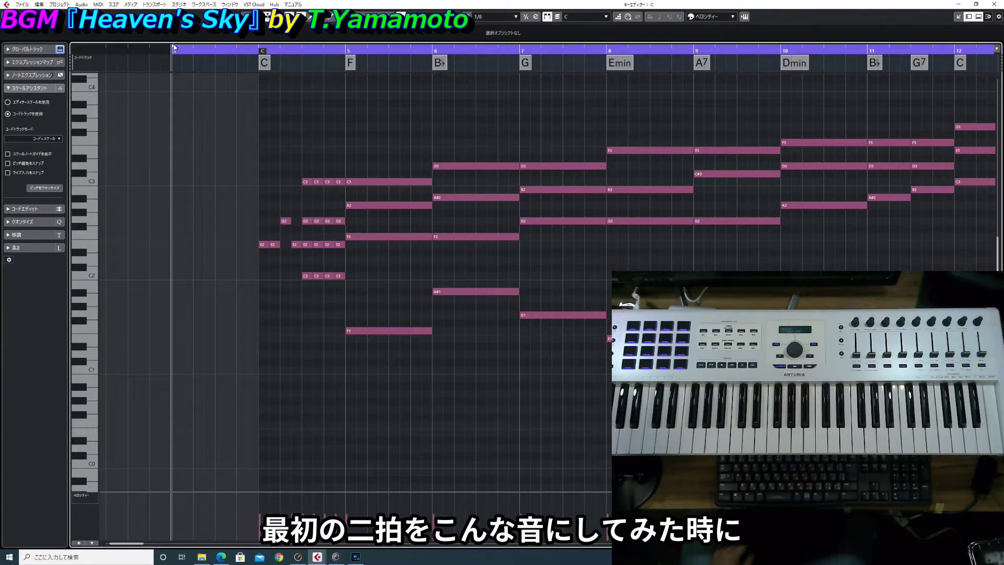
Step: Set the cycle range from the start of bar 3 to the middle of bar 4 and play it back
{"action": "left_click_drag", "start_coordinate": [174, 47], "coordinate": [383, 63]}
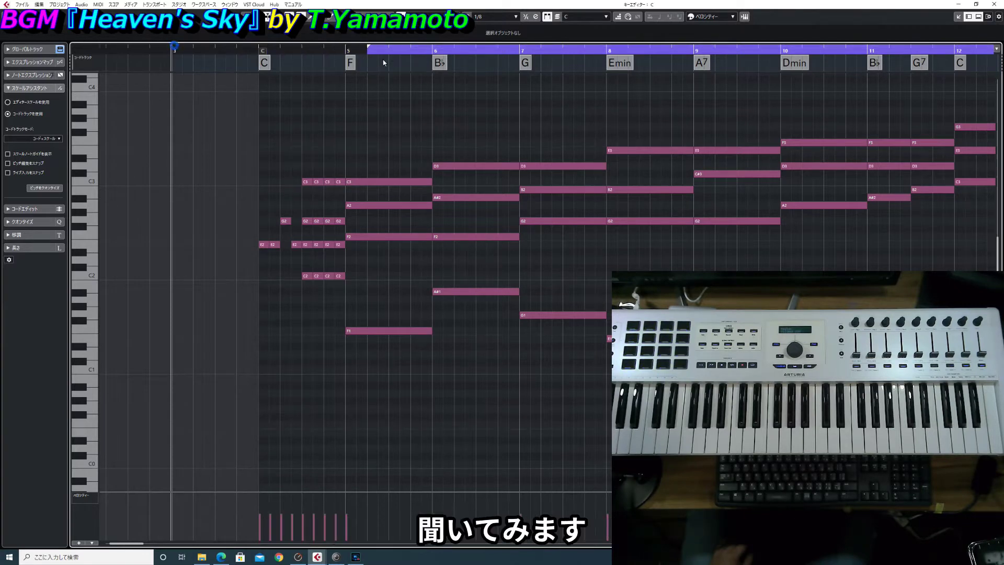
{"action": "left_click_drag", "start_coordinate": [174, 48], "coordinate": [301, 48]}
{"action": "key", "text": "space"}
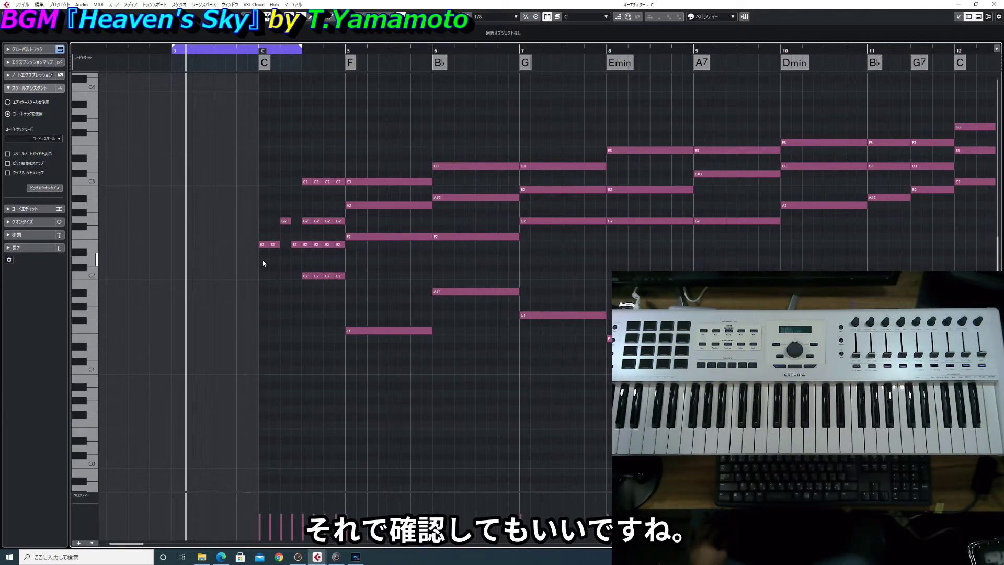
Step: Audition the opening melody notes one by one, and delete E2, G2 and C3 on bar 4's fifth eighth, leaving only C2
{"action": "left_click", "coordinate": [262, 246]}
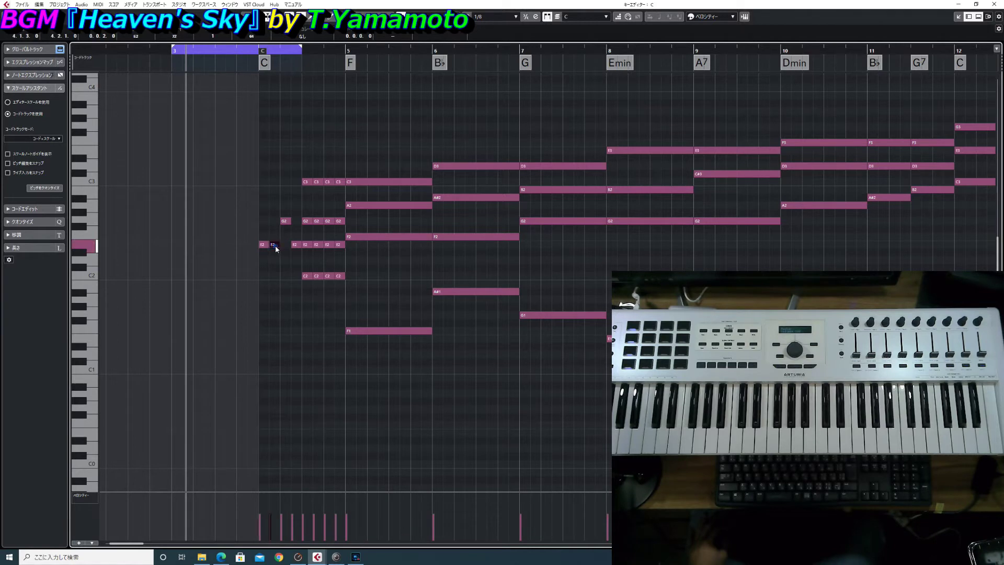
{"action": "left_click", "coordinate": [283, 221]}
{"action": "left_click", "coordinate": [296, 245]}
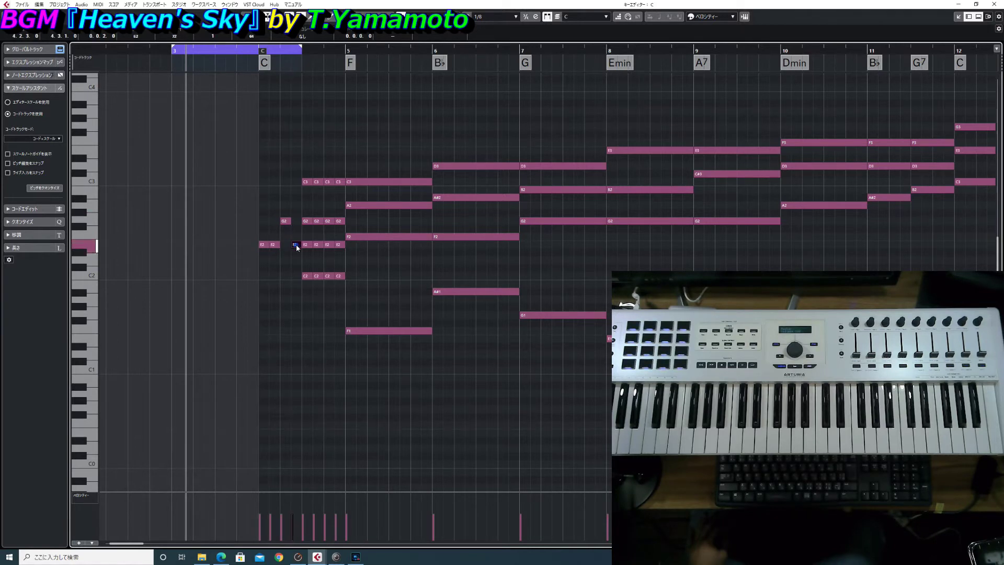
{"action": "left_click", "coordinate": [305, 276]}
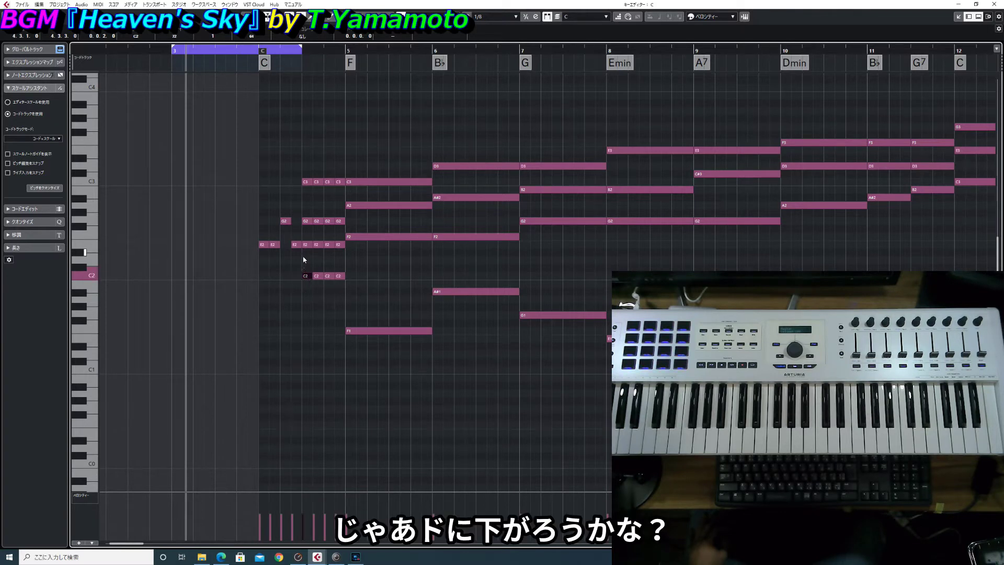
{"action": "left_click_drag", "start_coordinate": [304, 256], "coordinate": [316, 171]}
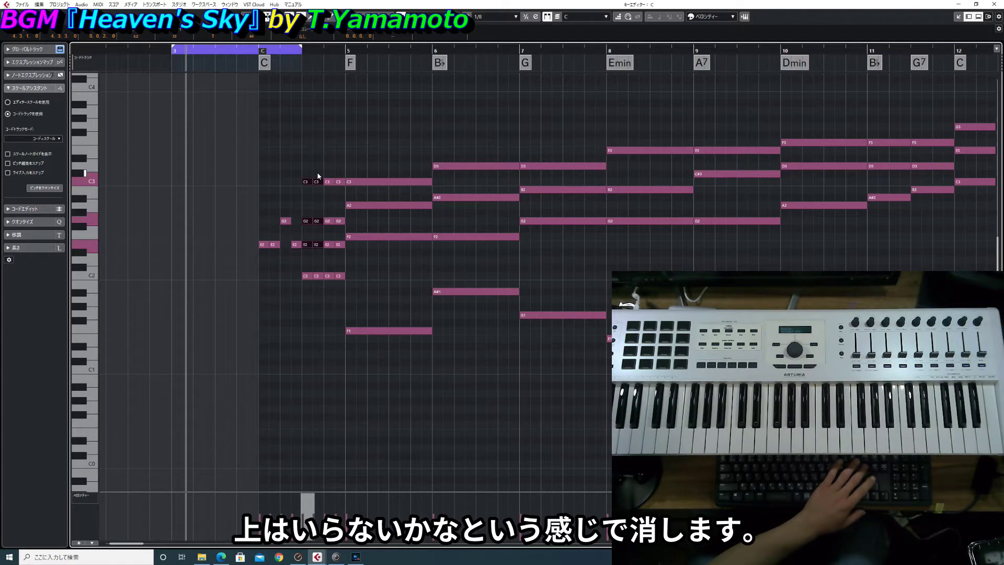
{"action": "key", "text": "Delete"}
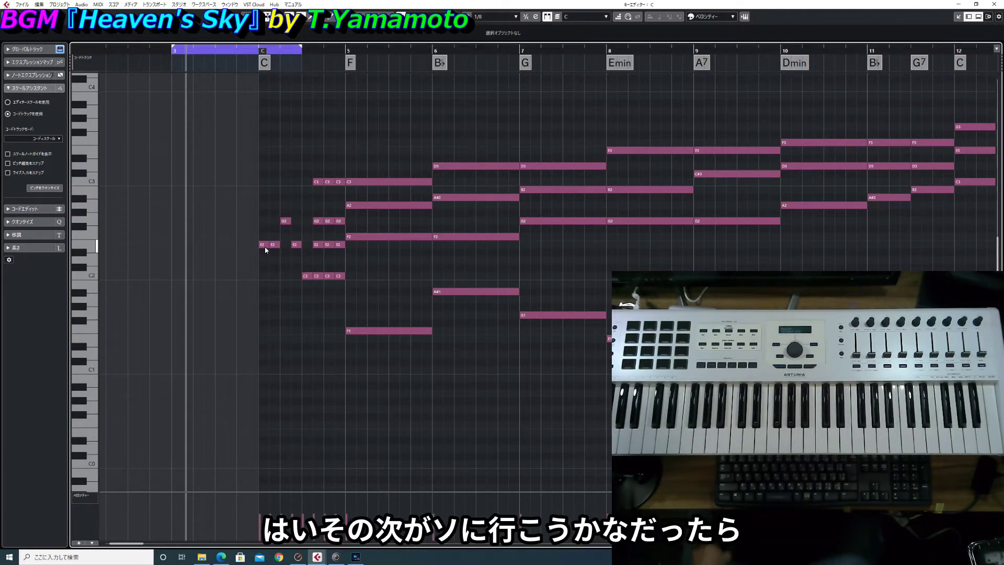
Step: Delete the E2, C2 and C3 notes on the sixth eighth of bar 4, leaving only G2
{"action": "left_click", "coordinate": [307, 278]}
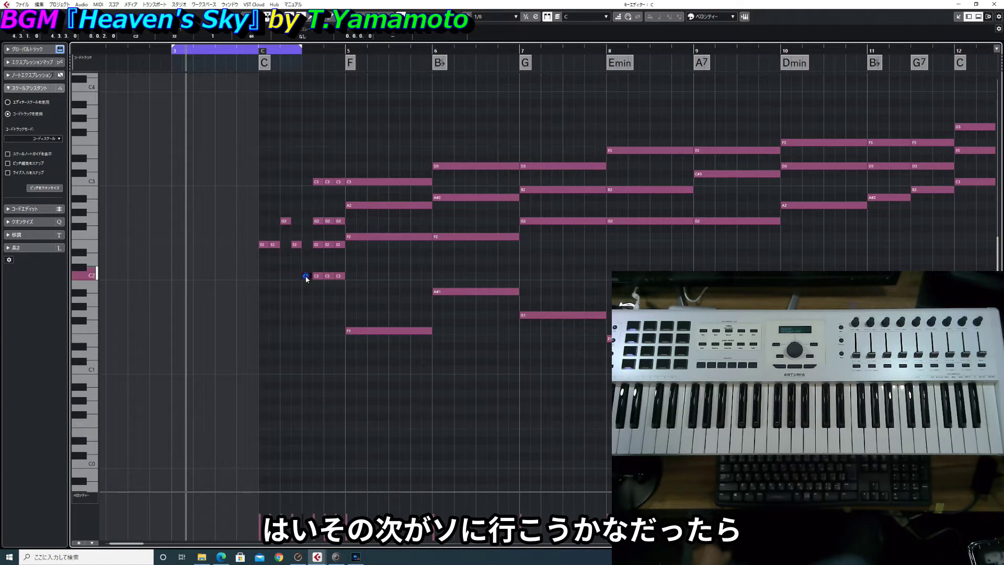
{"action": "left_click", "coordinate": [317, 222]}
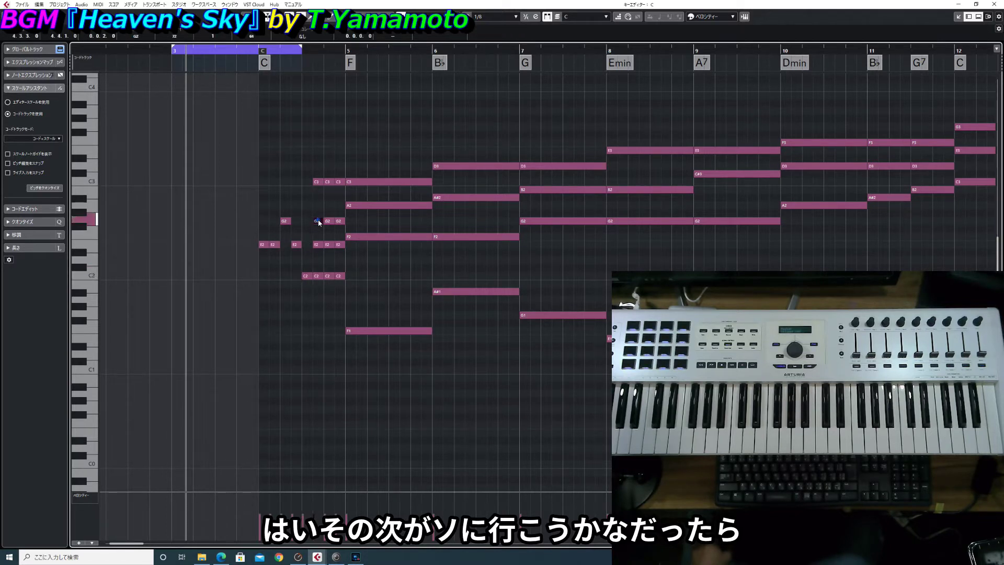
{"action": "left_click", "coordinate": [315, 258]}
{"action": "double_click", "coordinate": [320, 245]}
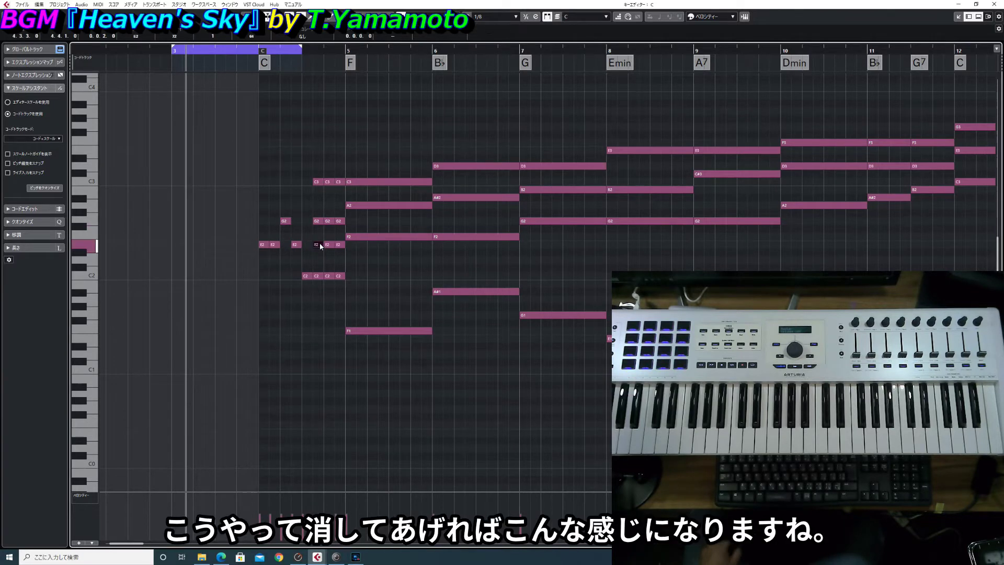
{"action": "double_click", "coordinate": [318, 277]}
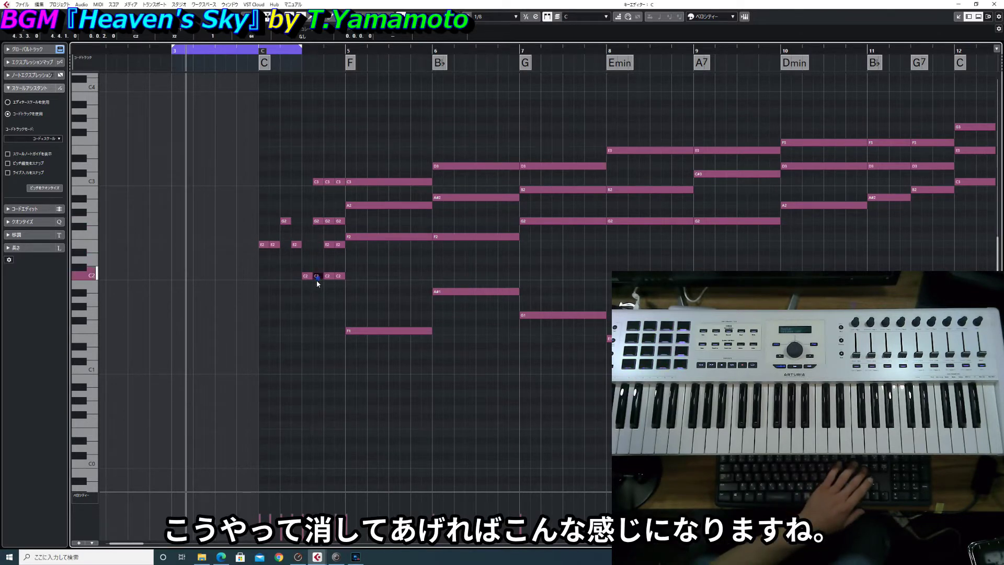
{"action": "double_click", "coordinate": [316, 182]}
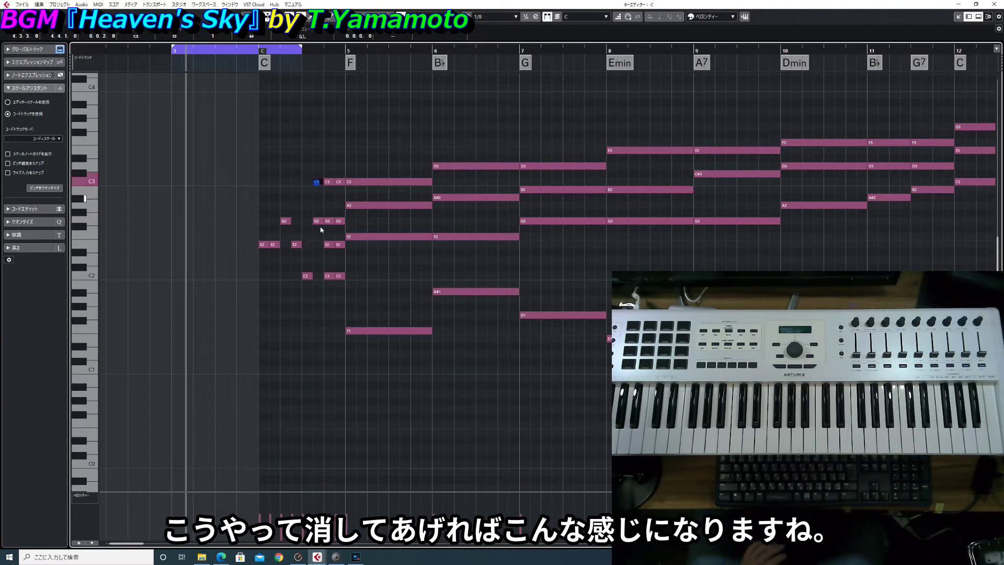
{"action": "left_click", "coordinate": [327, 276]}
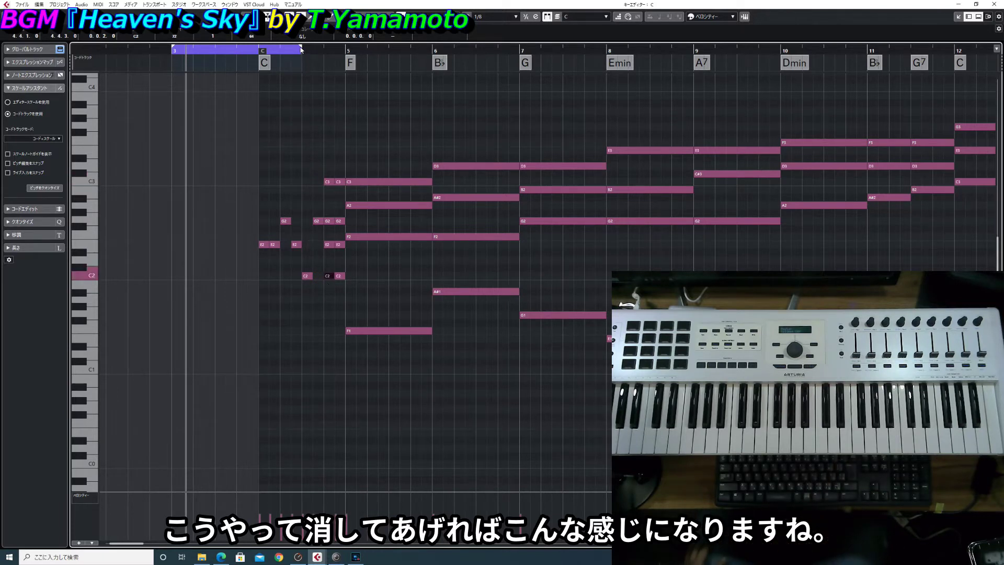
Step: Extend the cycle range to the start of bar 4's fourth beat and play it back
{"action": "left_click_drag", "start_coordinate": [301, 50], "coordinate": [314, 51]}
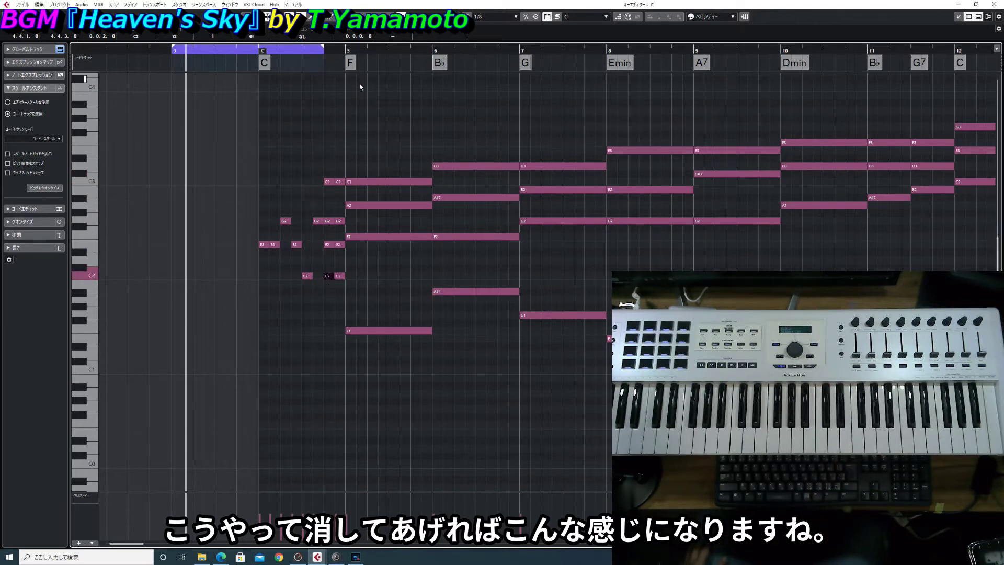
{"action": "key", "text": "KP_1"}
{"action": "key", "text": "space"}
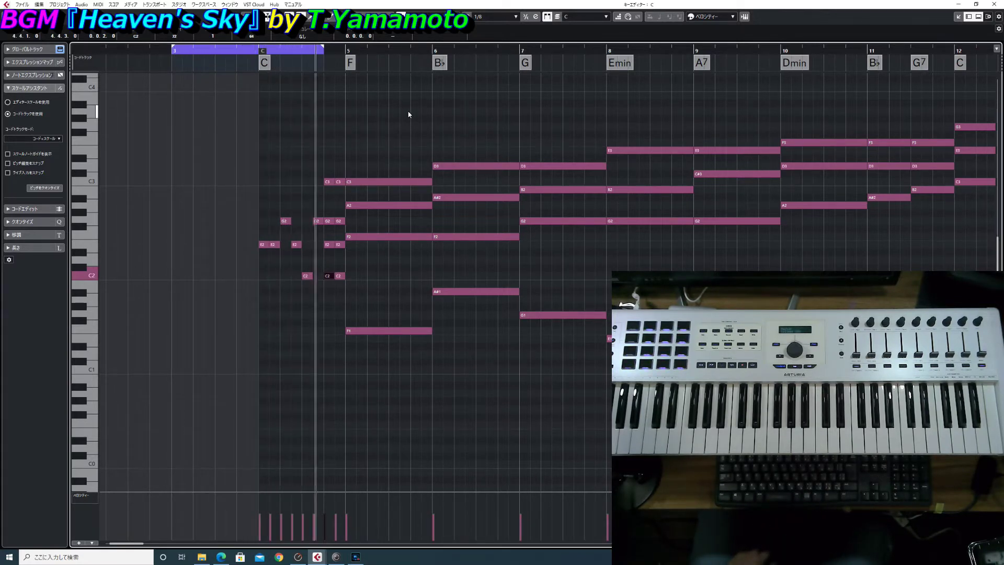
{"action": "key", "text": "space"}
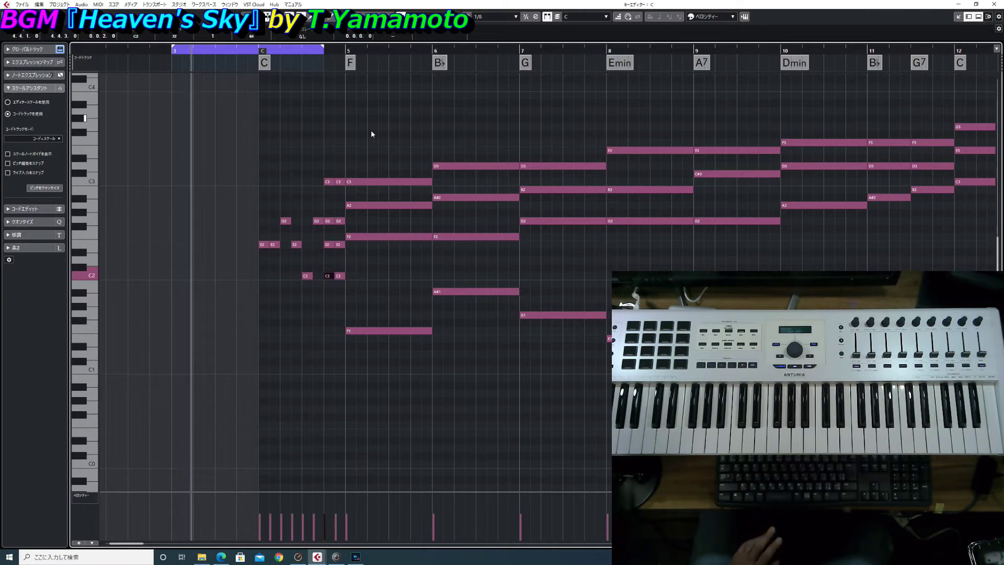
Step: Lower the G2 note on bar 4's sixth eighth to D2 and play the melody back
{"action": "left_click", "coordinate": [317, 222]}
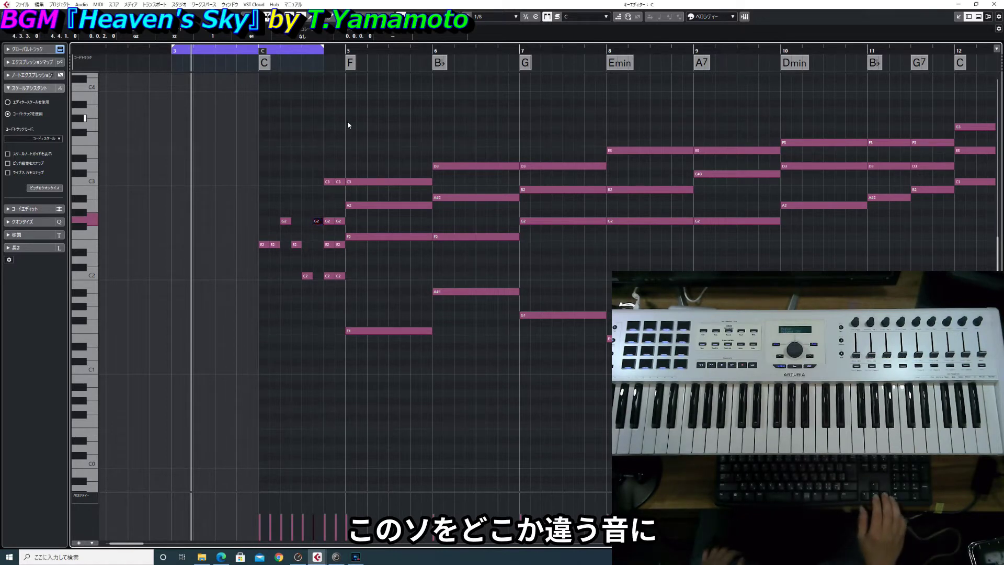
{"action": "key", "text": "Down"}
{"action": "key", "text": "Down"}
{"action": "key", "text": "Down"}
{"action": "key", "text": "Down"}
{"action": "key", "text": "Down"}
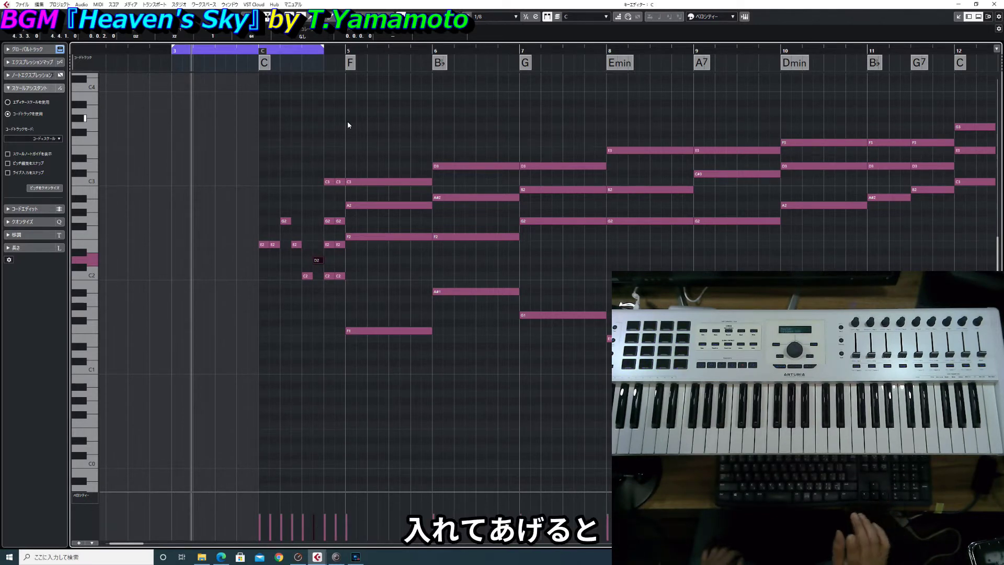
{"action": "key", "text": "space"}
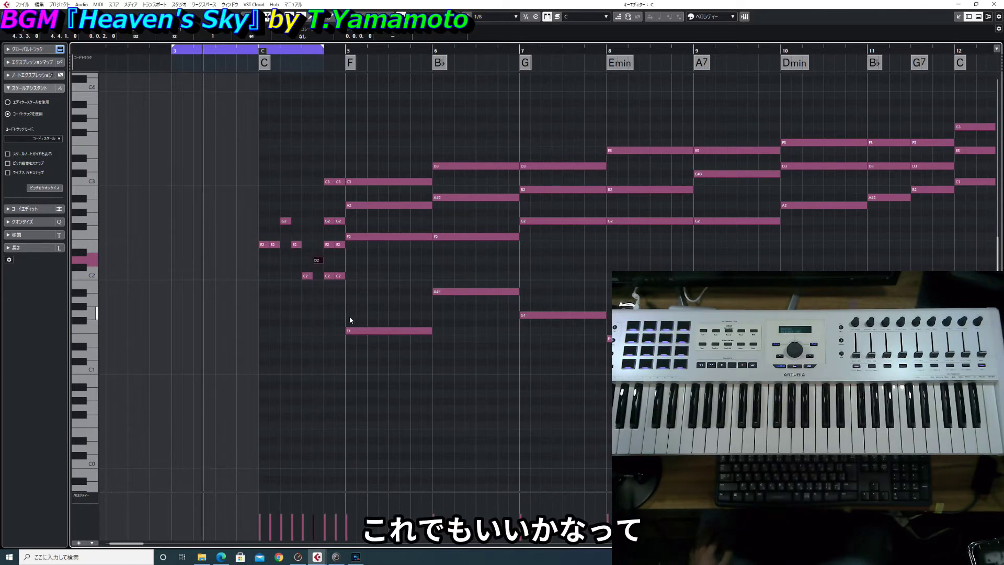
Step: Delete C2, G2 and C3 on bar 4's seventh eighth, leaving only E2, then extend the cycle range by an eighth and play it
{"action": "left_click", "coordinate": [328, 272]}
{"action": "left_click", "coordinate": [328, 273]}
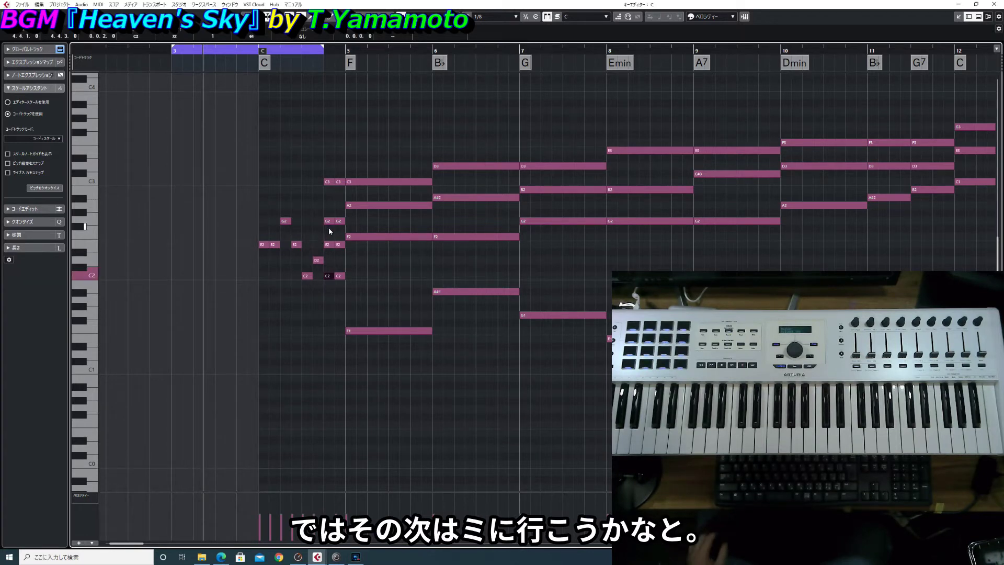
{"action": "key", "text": "Delete"}
{"action": "key", "text": "space"}
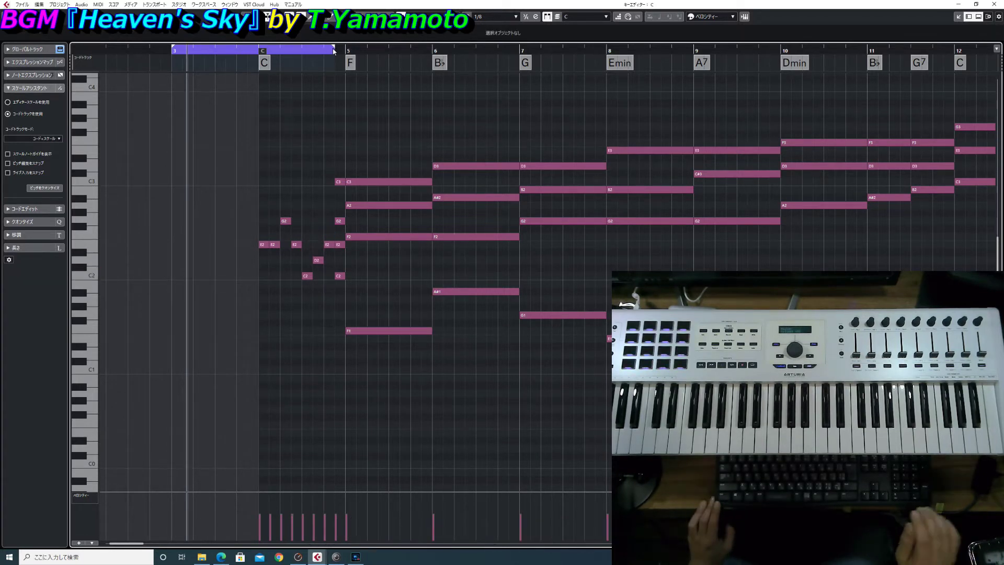
{"action": "left_click_drag", "start_coordinate": [323, 48], "coordinate": [333, 49]}
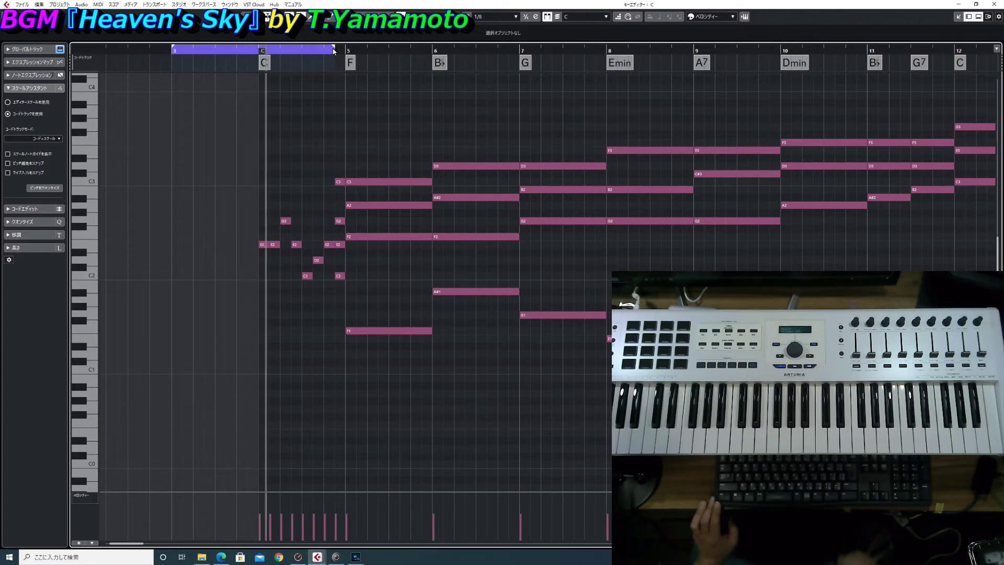
{"action": "key", "text": "space"}
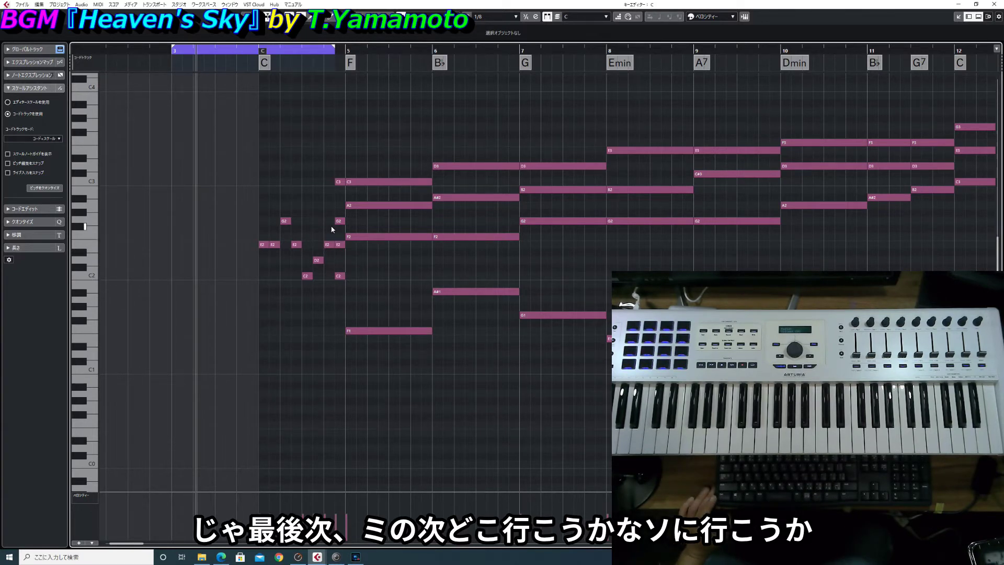
Step: Delete C3, E2 and C2 on bar 4's last eighth, leaving G2, then extend the cycle range to bar 5 and play it
{"action": "key", "text": "ctrl+z"}
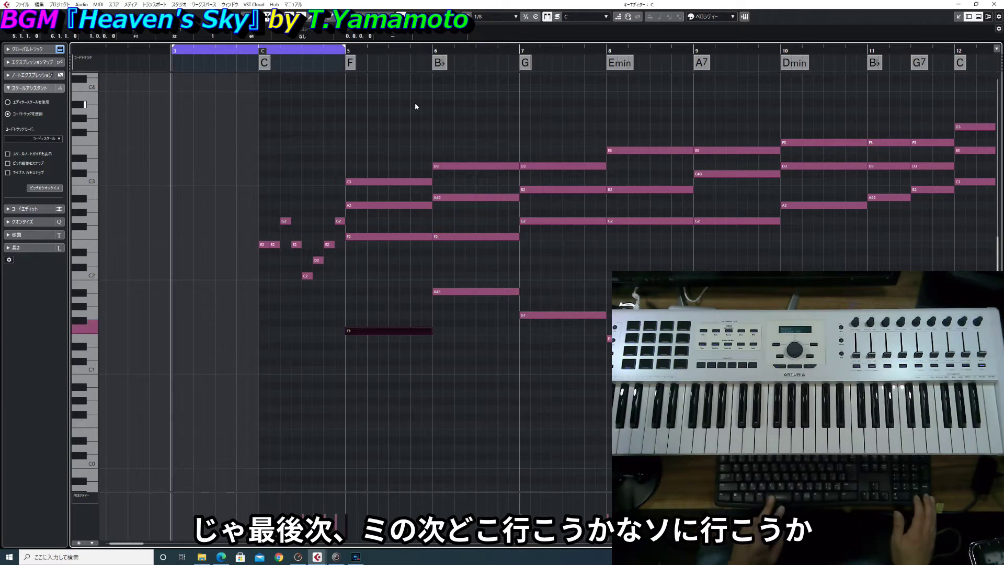
{"action": "key", "text": "space"}
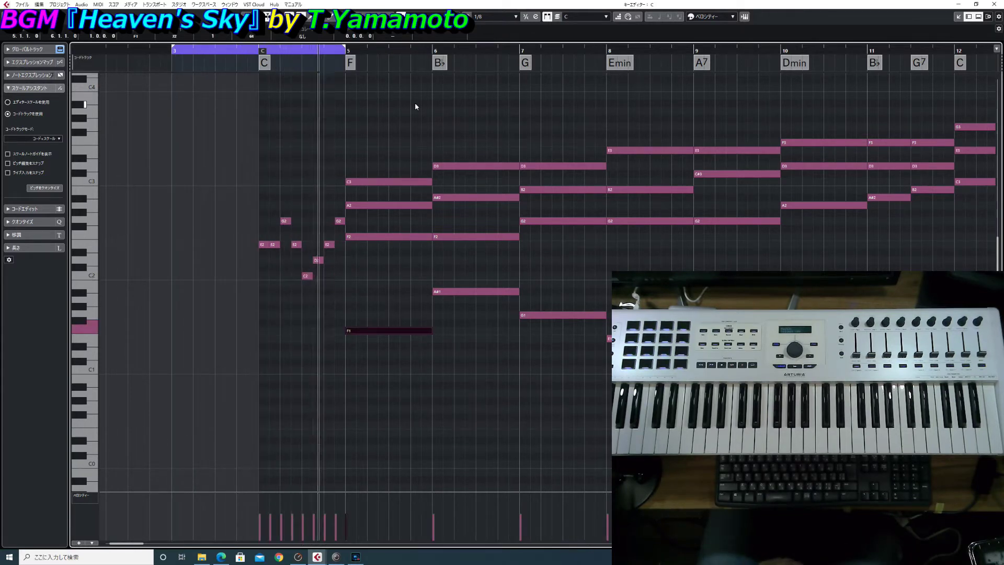
{"action": "key", "text": "space"}
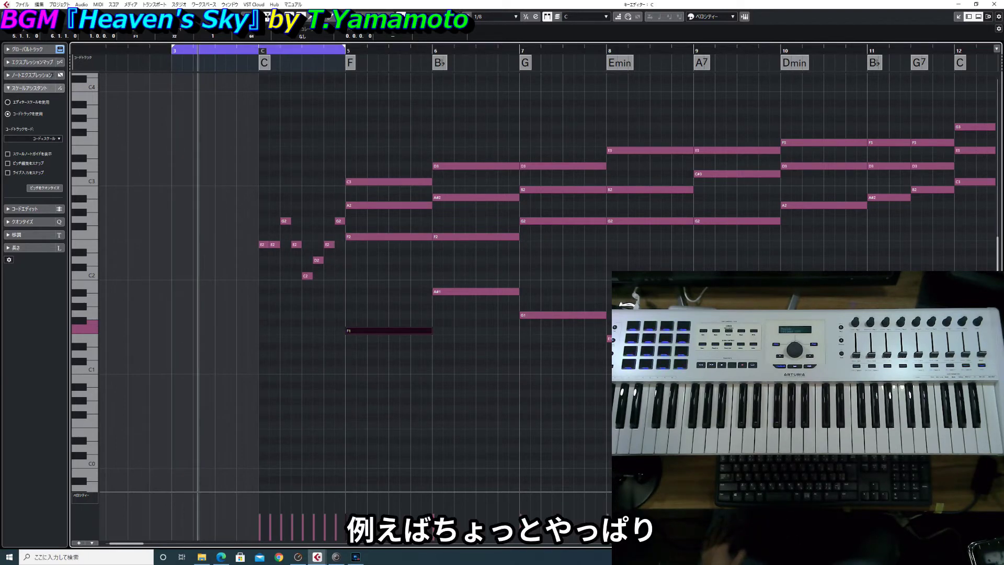
Step: Try the last eighth note of bar 4 at F2 and listen to the melody
{"action": "scroll", "coordinate": [619, 209], "scroll_direction": "right", "scroll_amount": 5}
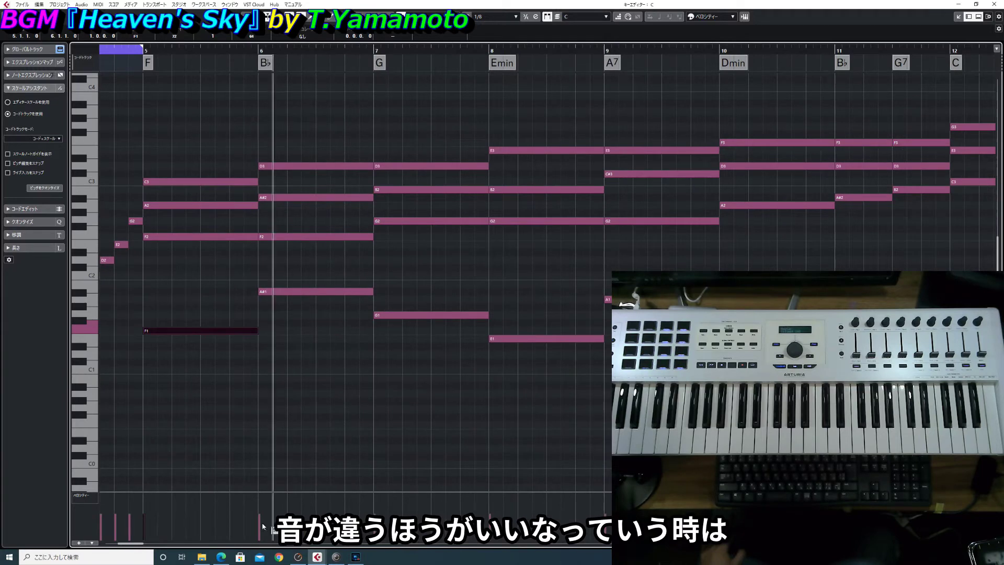
{"action": "scroll", "coordinate": [135, 546], "scroll_direction": "left", "scroll_amount": 6}
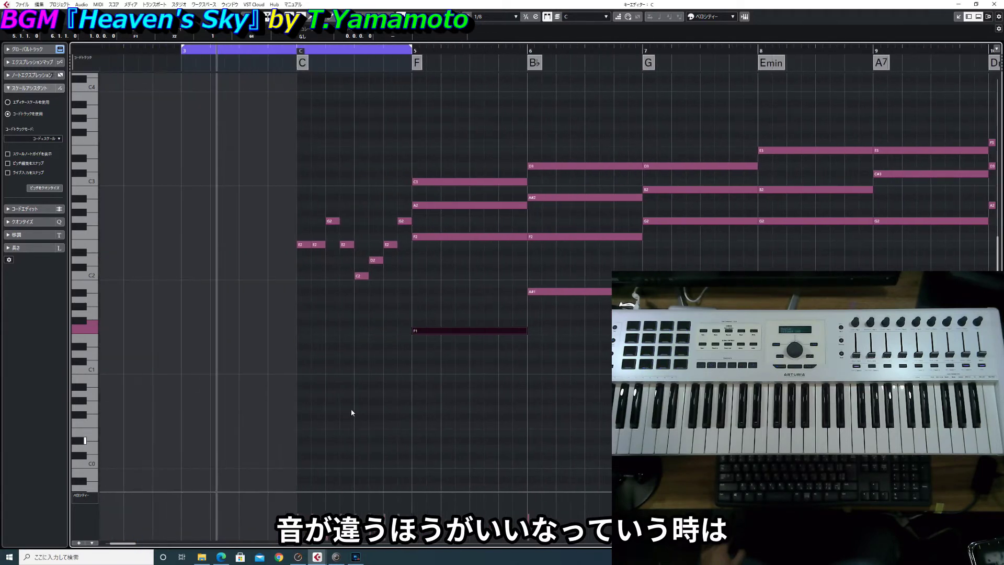
{"action": "left_click", "coordinate": [405, 220]}
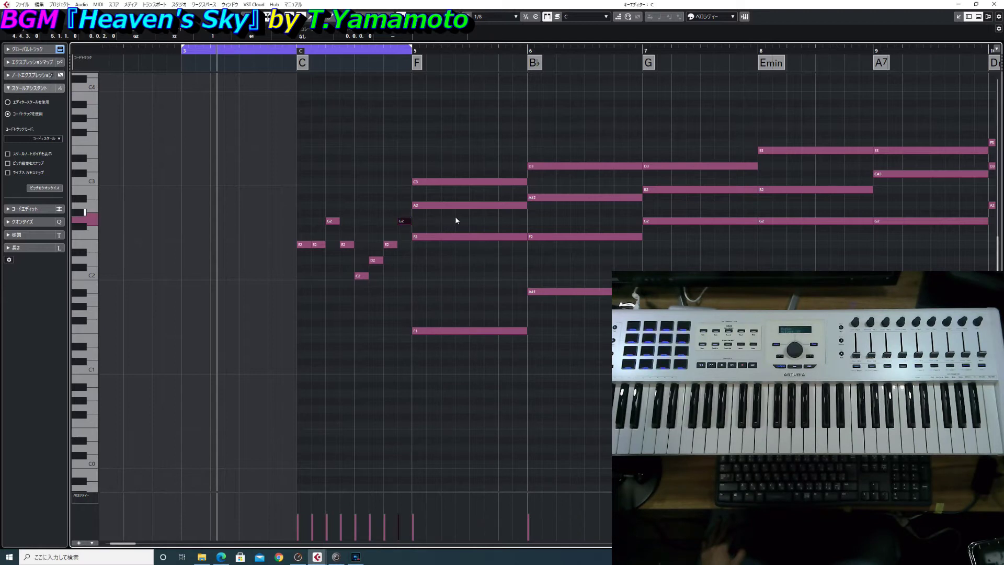
{"action": "key", "text": "Down"}
{"action": "key", "text": "Down"}
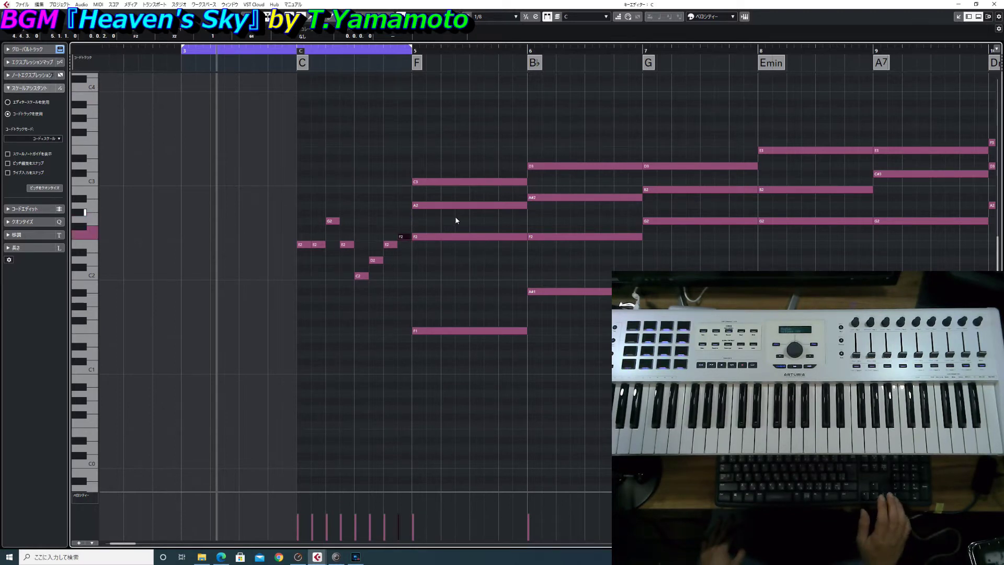
{"action": "key", "text": "space"}
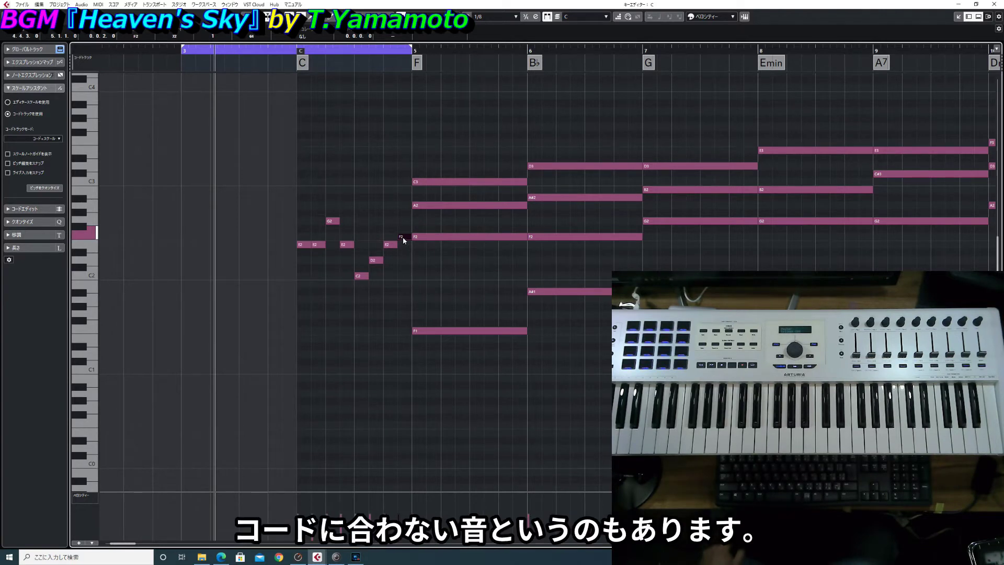
Step: Set the pitch of bar 4's last eighth note to A2 and play the melody back
{"action": "key", "text": "Up"}
{"action": "key", "text": "Up"}
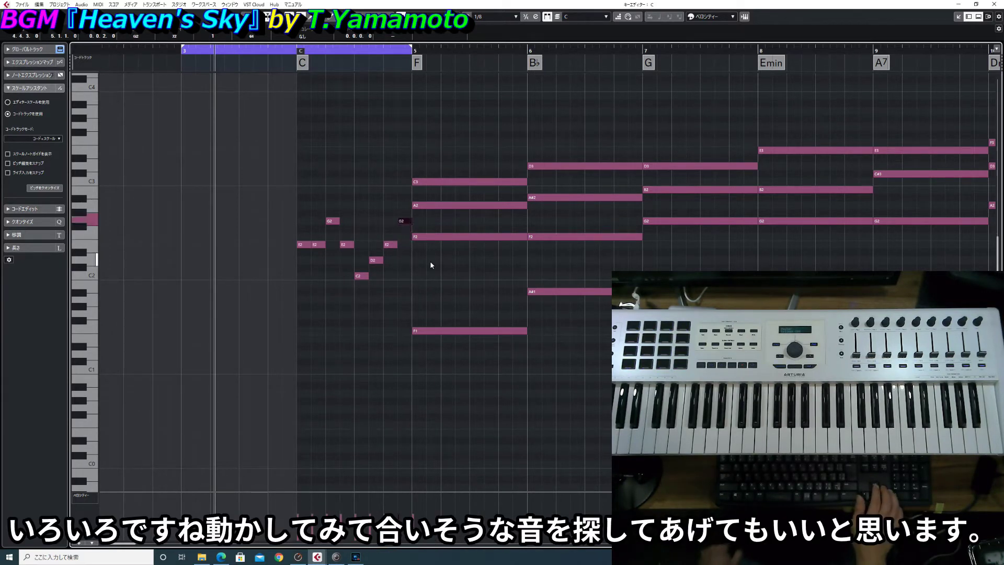
{"action": "key", "text": "Up"}
{"action": "key", "text": "Up"}
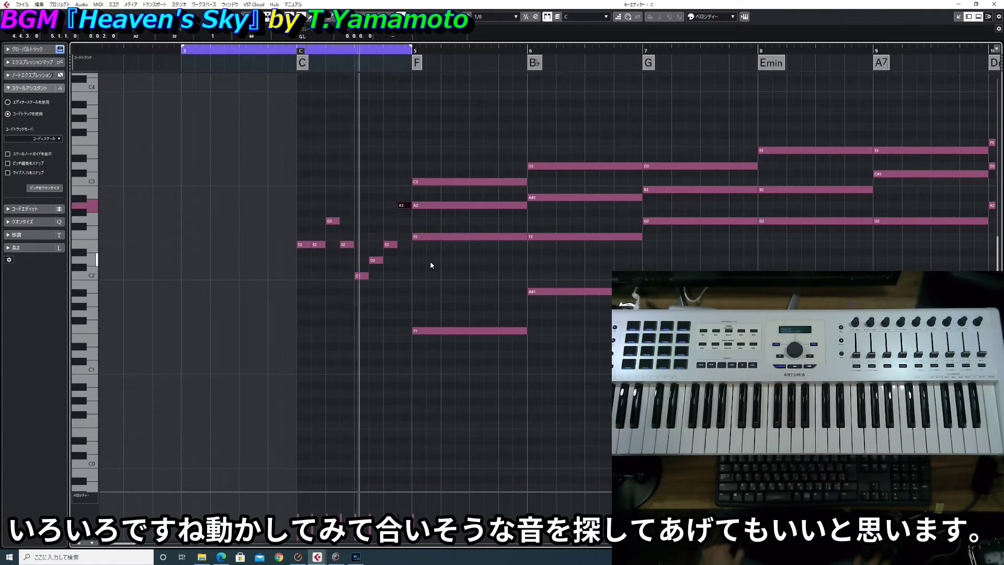
{"action": "key", "text": "space"}
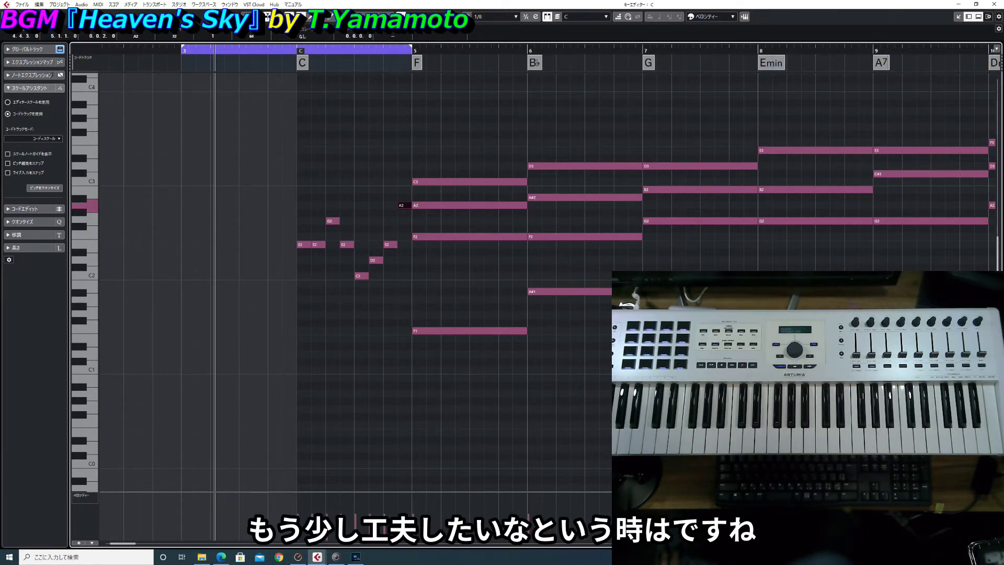
Step: Set the quantize value to 1/16 triplet for fine-tuning the melody's timing in bar 4
{"action": "scroll", "coordinate": [766, 366], "scroll_direction": "up", "scroll_amount": 2}
{"action": "scroll", "coordinate": [486, 355], "scroll_direction": "left", "scroll_amount": 5}
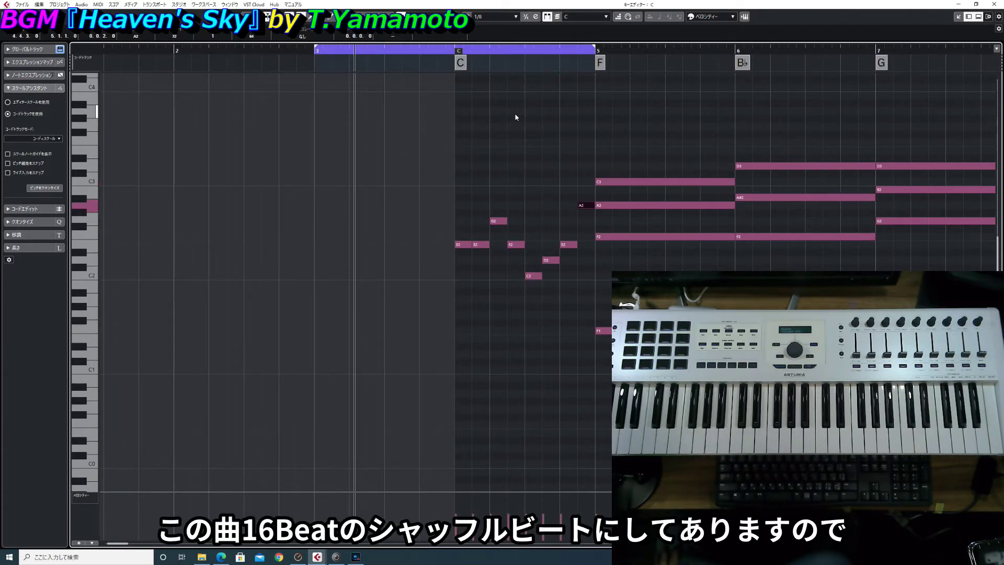
{"action": "left_click", "coordinate": [510, 17]}
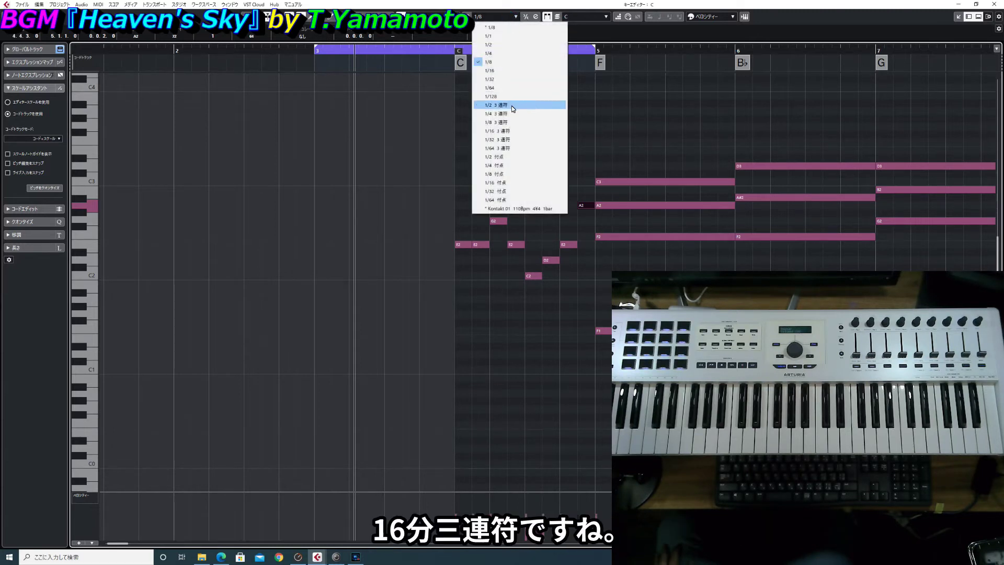
{"action": "left_click", "coordinate": [507, 137]}
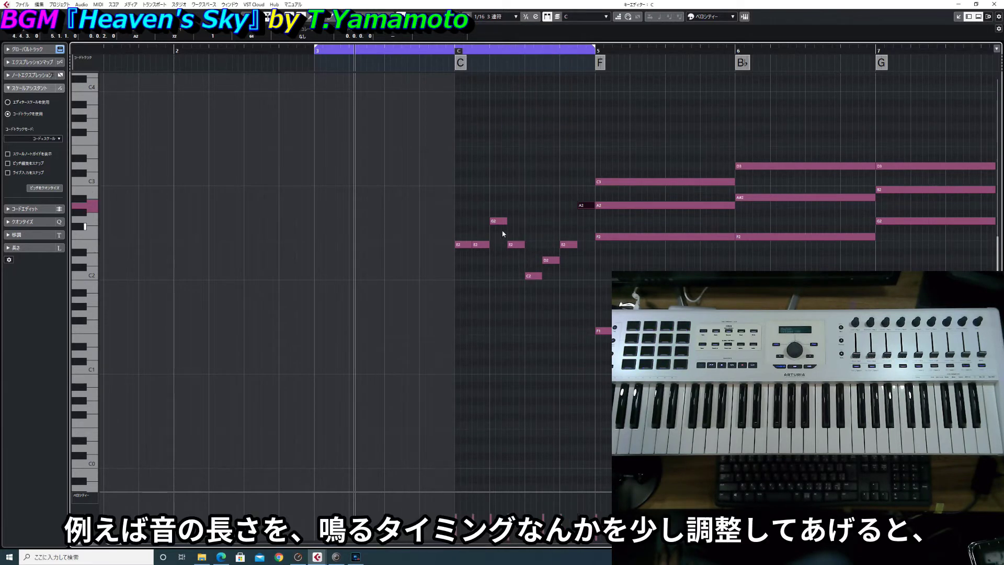
Step: Shorten the end of bar 4's G2, delay the starts of the following E2 and the last A2, and play the melody back
{"action": "left_click_drag", "start_coordinate": [506, 223], "coordinate": [571, 244]}
{"action": "left_click_drag", "start_coordinate": [581, 207], "coordinate": [590, 207]}
{"action": "left_click", "coordinate": [565, 294]}
{"action": "key", "text": "space"}
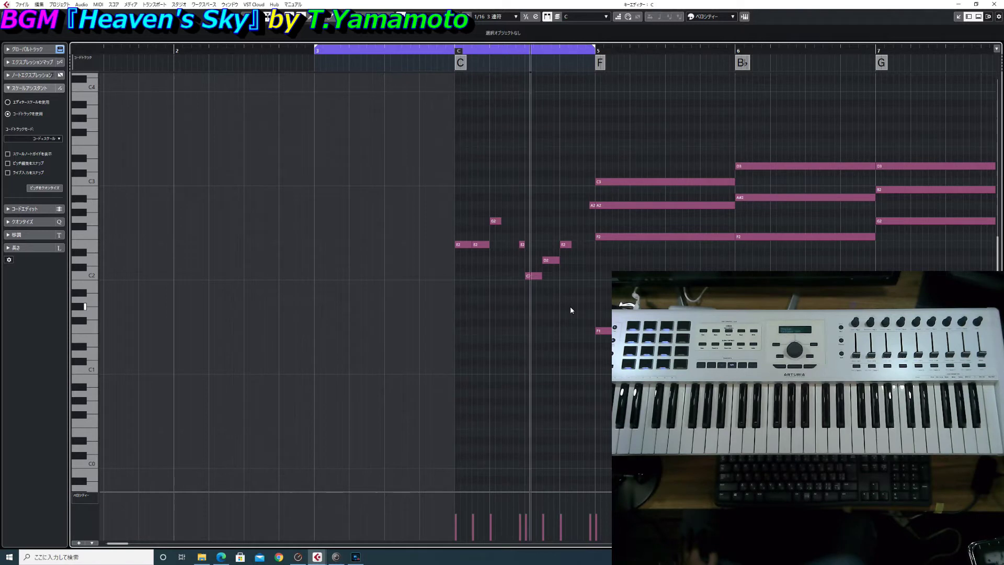
{"action": "key", "text": "space"}
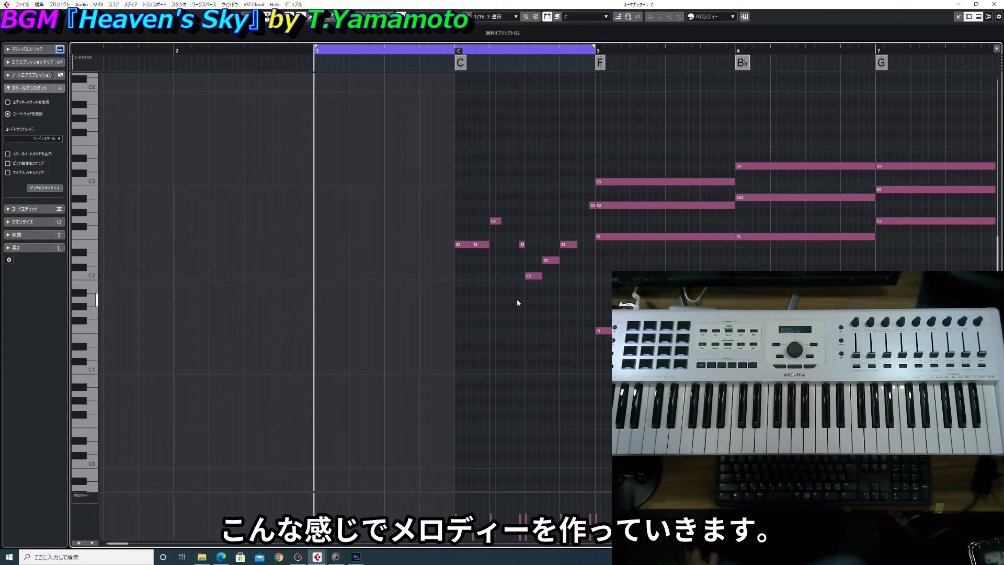
Step: Split all notes of the F chord in bar 5 into eighth notes with the quantize value at 1/8
{"action": "left_click_drag", "start_coordinate": [634, 337], "coordinate": [657, 105]}
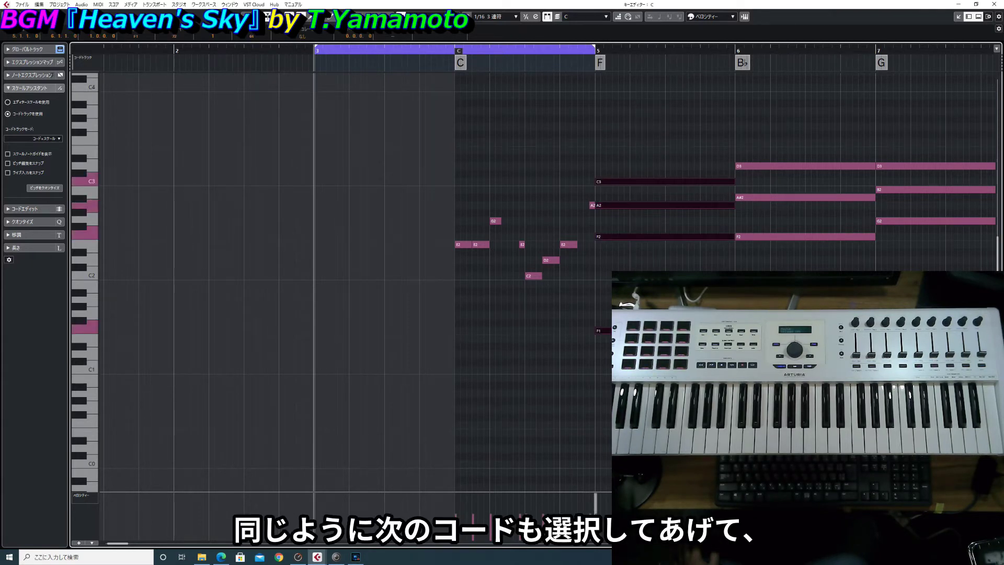
{"action": "left_click", "coordinate": [503, 18]}
{"action": "left_click", "coordinate": [502, 64]}
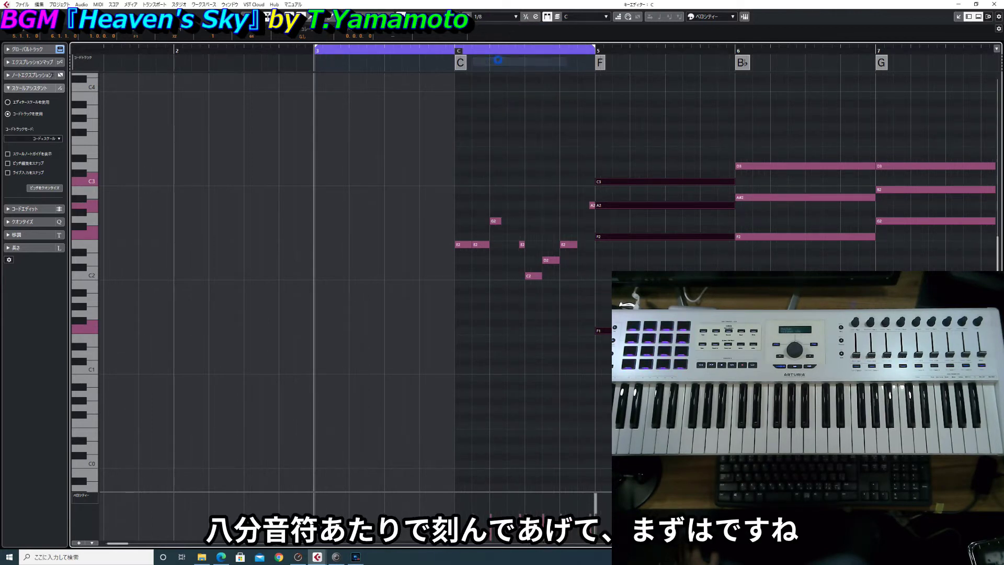
{"action": "left_click", "coordinate": [643, 181]}
{"action": "left_click", "coordinate": [612, 181]}
{"action": "left_click", "coordinate": [626, 182]}
{"action": "left_click", "coordinate": [665, 183]}
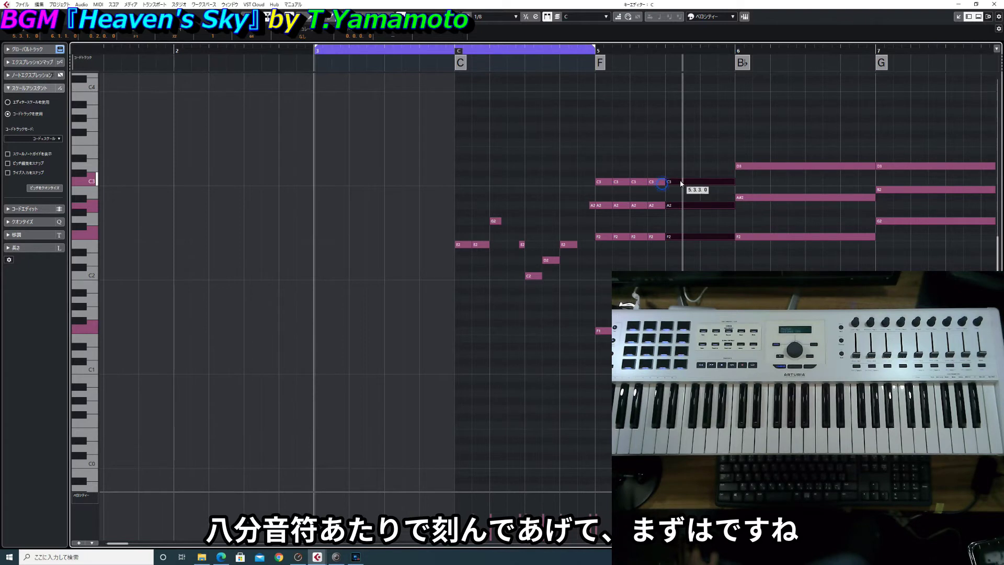
{"action": "left_click", "coordinate": [683, 183]}
{"action": "left_click", "coordinate": [700, 183]}
{"action": "left_click", "coordinate": [718, 183]}
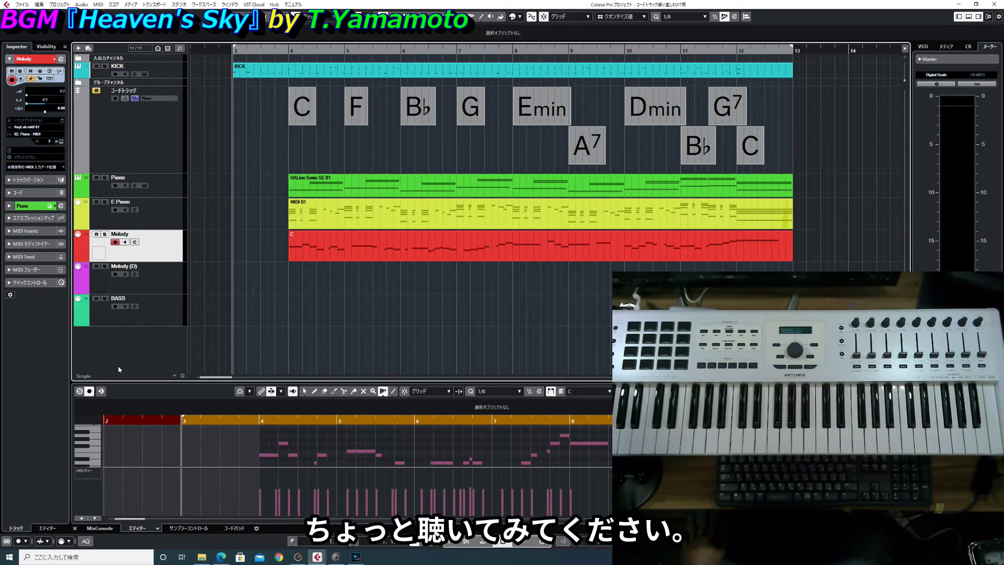
Step: Play back the arrangement with the completed Melody track
{"action": "key", "text": "space"}
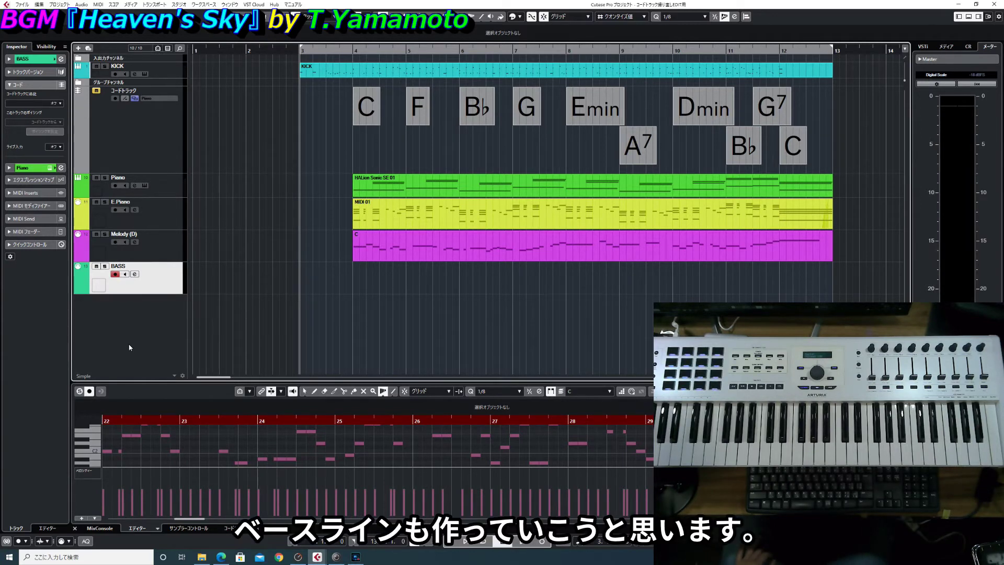
Step: Copy all chord-track chords onto the BASS track from bar 4 and glue the resulting parts into one
{"action": "left_click_drag", "start_coordinate": [328, 151], "coordinate": [840, 109]}
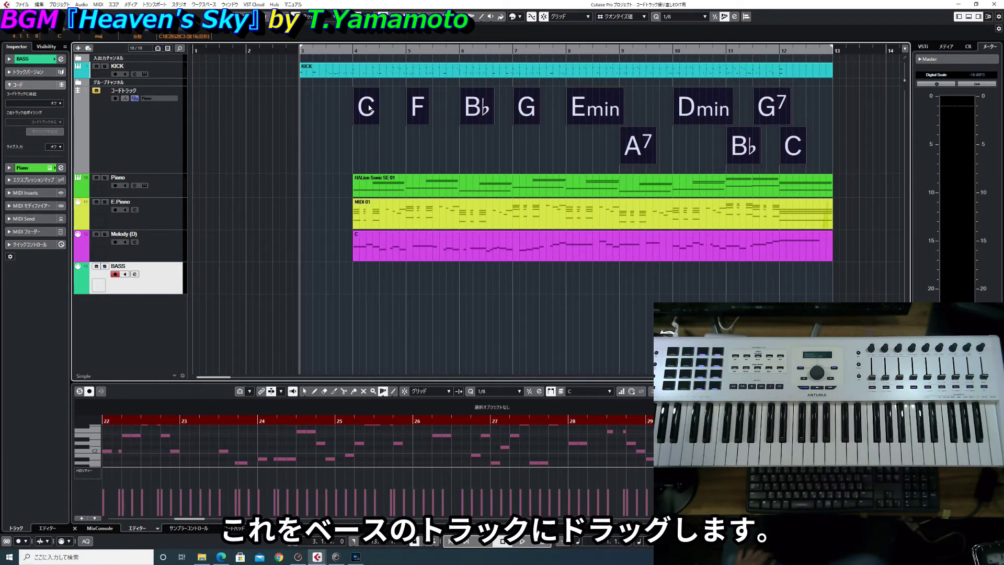
{"action": "left_click_drag", "start_coordinate": [369, 108], "coordinate": [368, 288]}
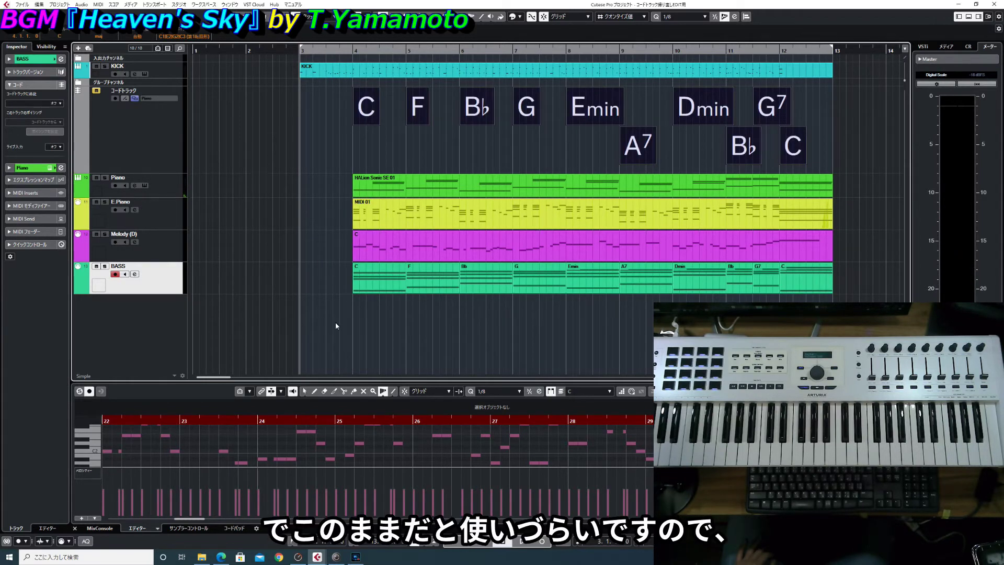
{"action": "left_click_drag", "start_coordinate": [336, 326], "coordinate": [836, 284]}
{"action": "right_click", "coordinate": [851, 283]}
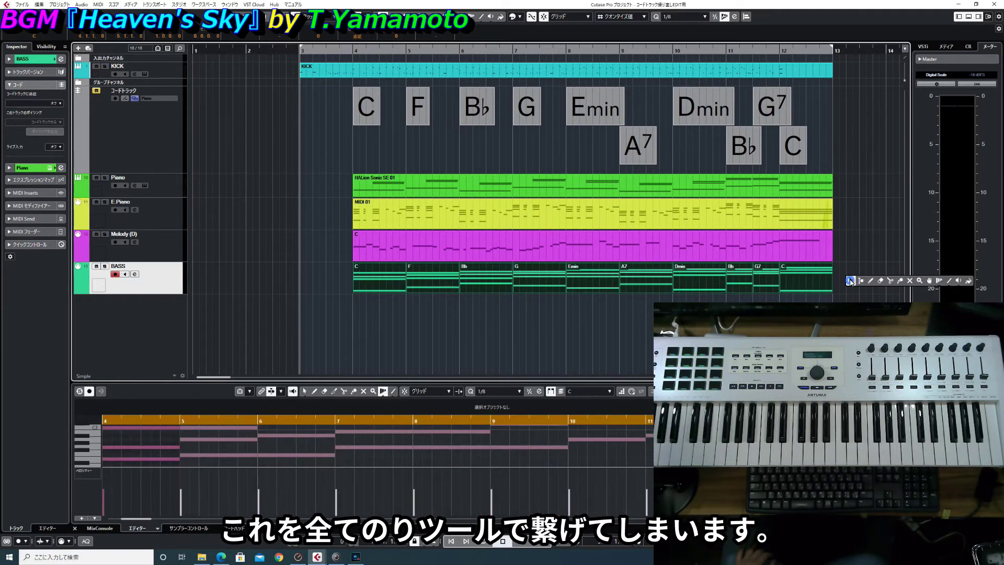
{"action": "left_click", "coordinate": [901, 281]}
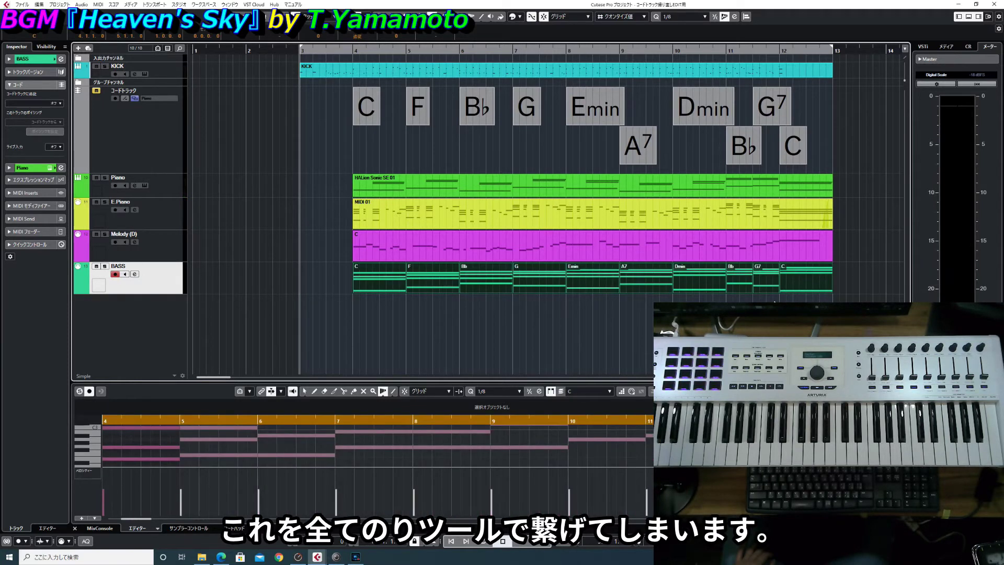
{"action": "left_click", "coordinate": [665, 288]}
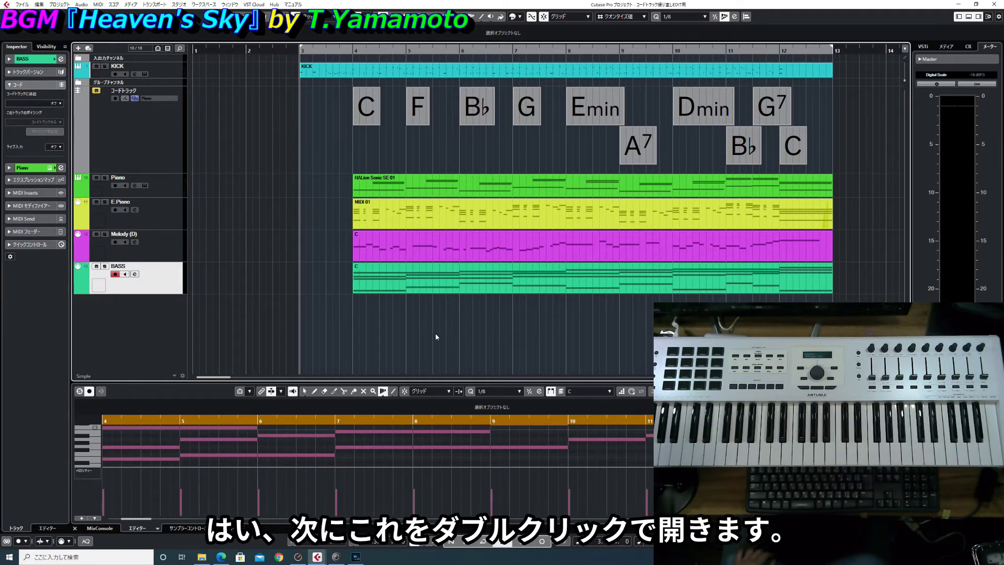
Step: Open the glued BASS part in the Key Editor and raise bar 4's C1 by an octave to C2
{"action": "left_click", "coordinate": [420, 284]}
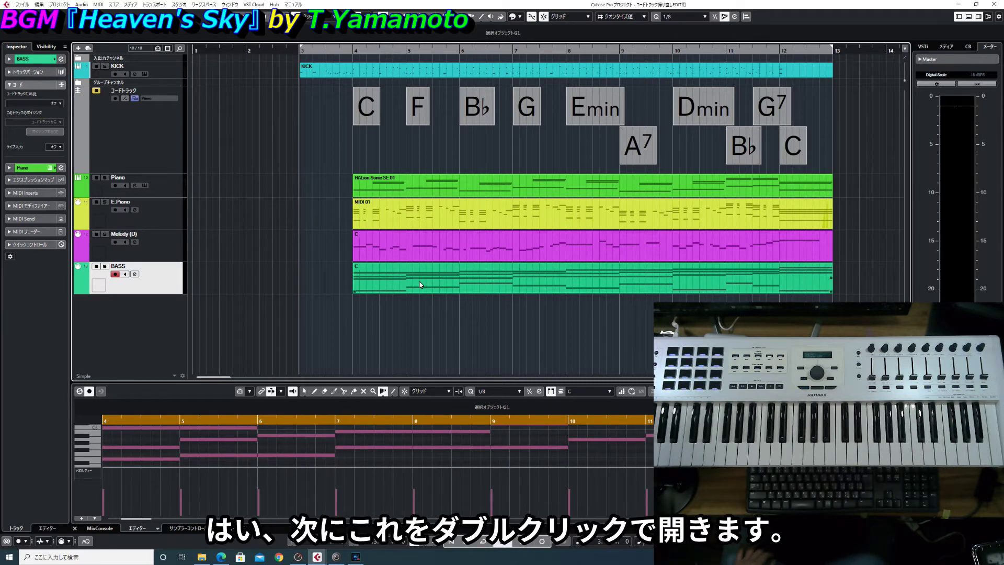
{"action": "double_click", "coordinate": [420, 283]}
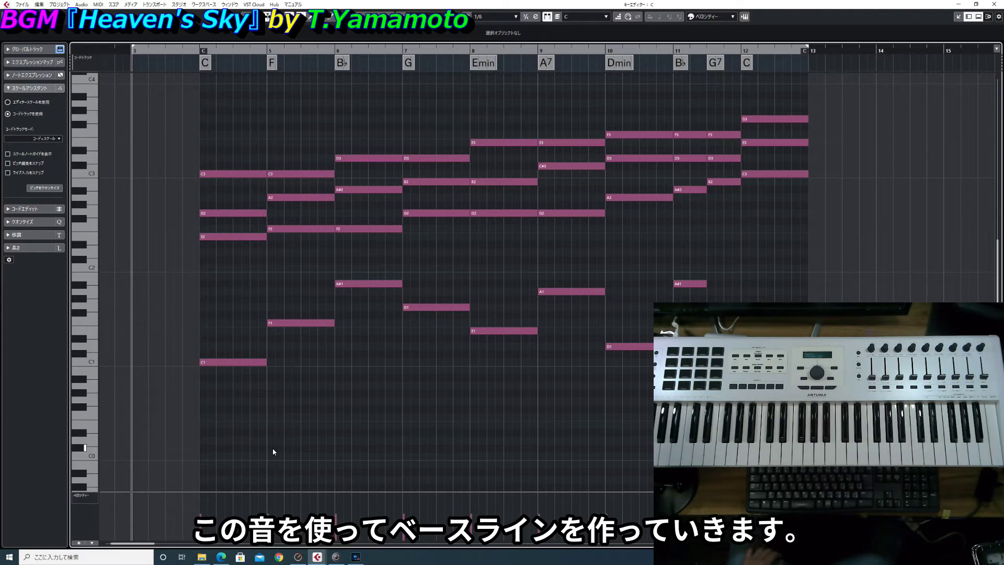
{"action": "left_click", "coordinate": [219, 435]}
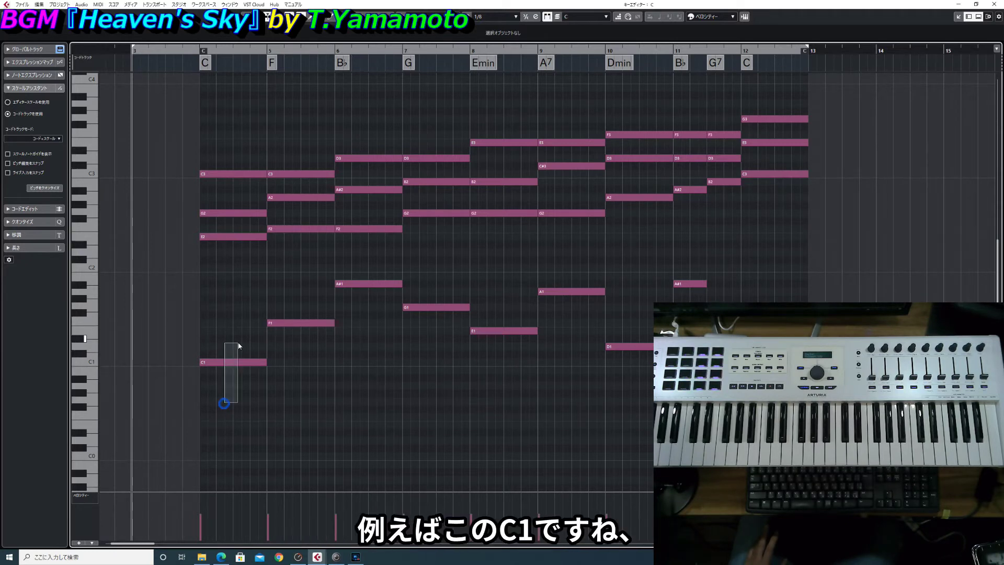
{"action": "left_click", "coordinate": [232, 360]}
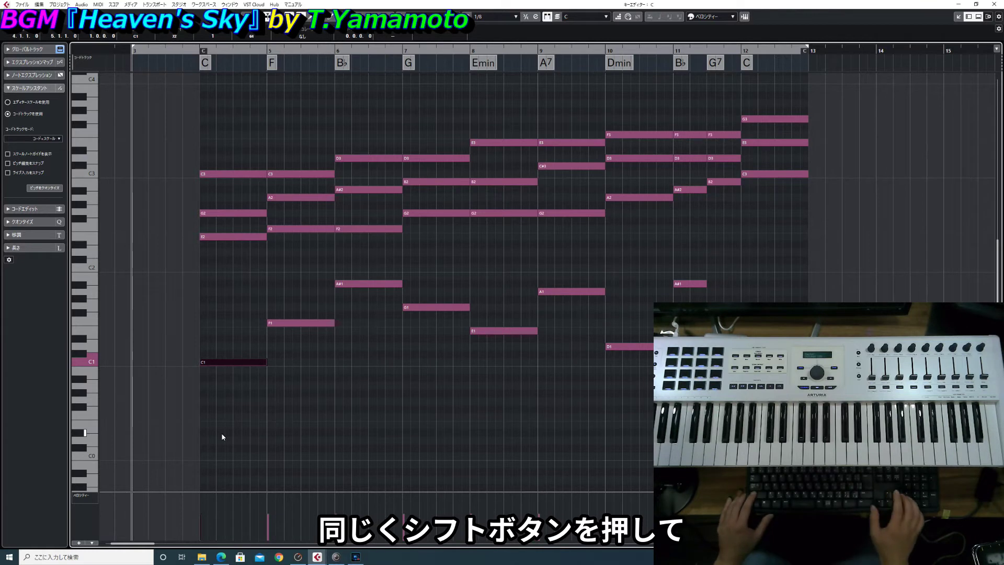
{"action": "key", "text": "shift+Up"}
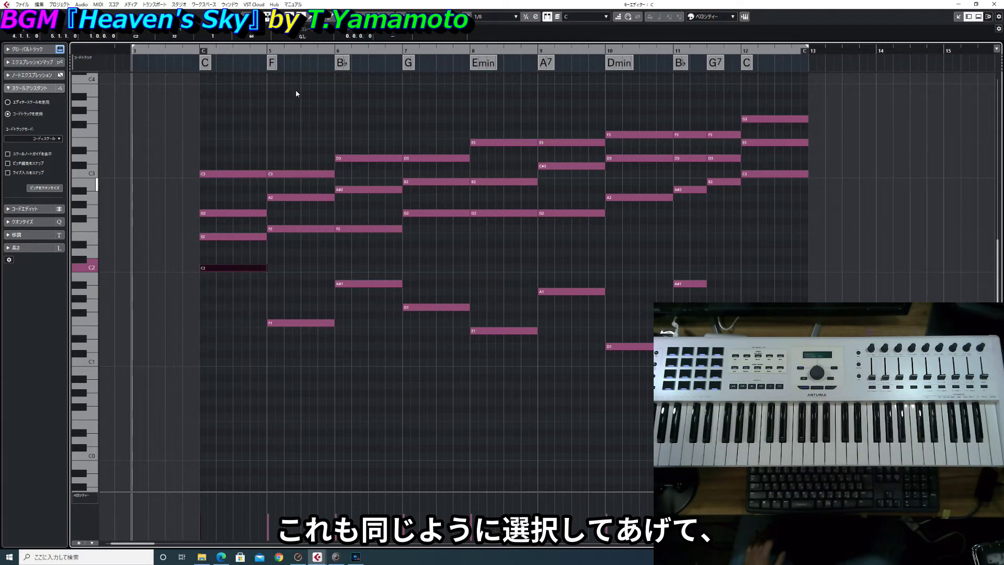
Step: Split all four notes of bar 4's C chord into eighth notes on the 1/8 grid
{"action": "left_click_drag", "start_coordinate": [212, 312], "coordinate": [239, 146]}
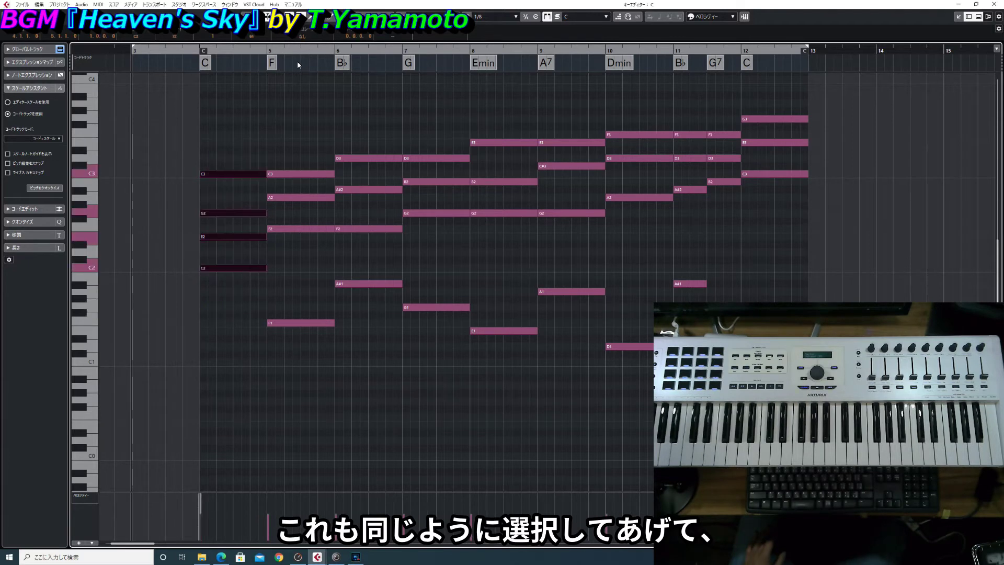
{"action": "left_click", "coordinate": [300, 14]}
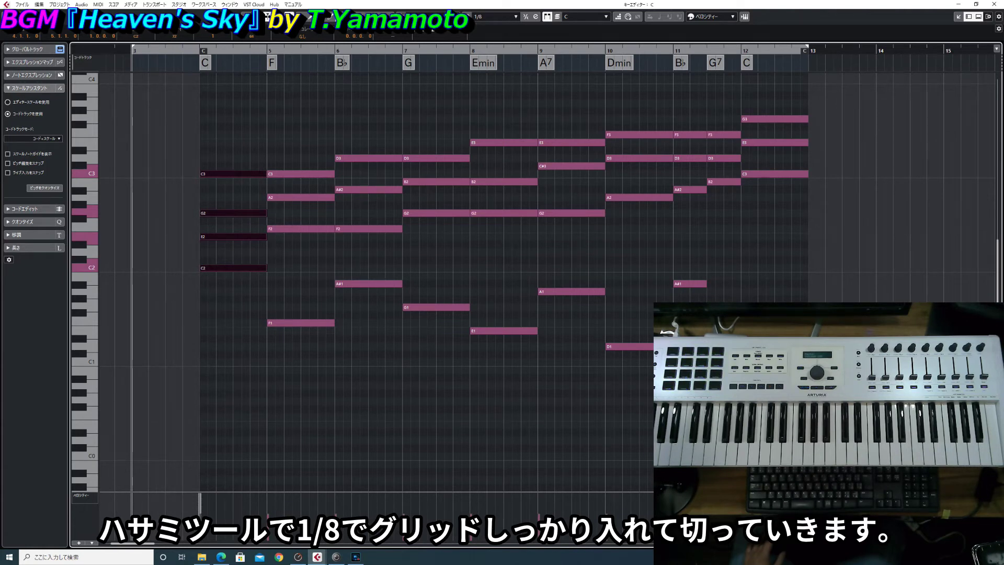
{"action": "left_click", "coordinate": [208, 176]}
{"action": "left_click", "coordinate": [217, 176]}
{"action": "left_click", "coordinate": [225, 175]}
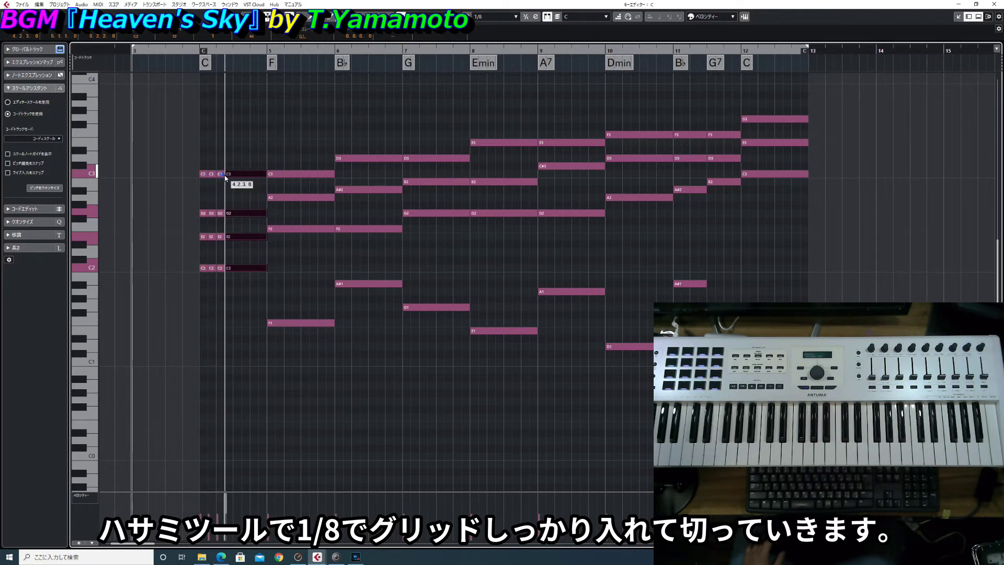
{"action": "left_click", "coordinate": [234, 176]}
{"action": "left_click", "coordinate": [242, 176]}
{"action": "left_click", "coordinate": [250, 176]}
{"action": "left_click", "coordinate": [259, 175]}
Step: Delete the E2, G2 and C3 notes from the first two eighths of bar 4, keeping only C2
{"action": "key", "text": "h"}
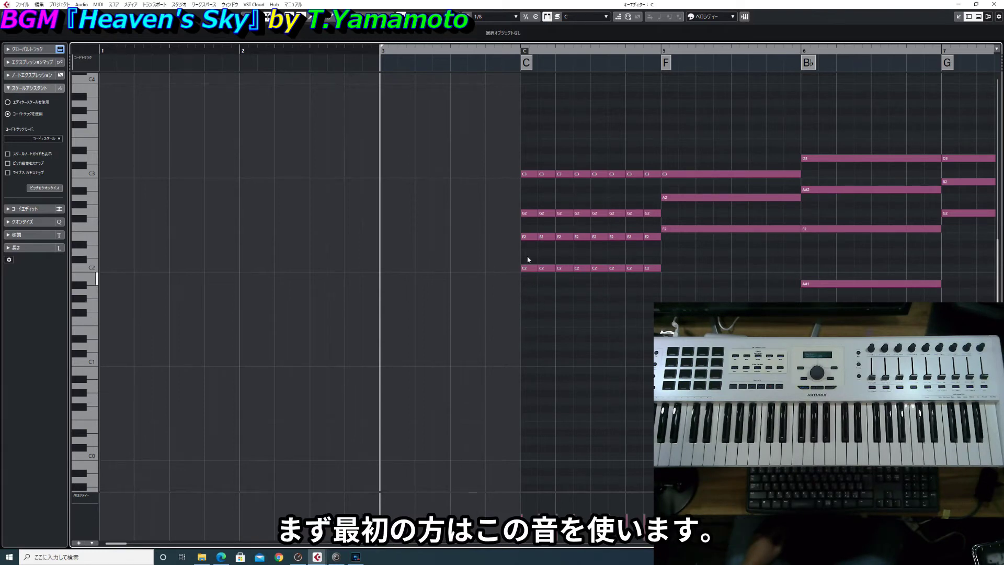
{"action": "left_click_drag", "start_coordinate": [525, 257], "coordinate": [553, 168]}
{"action": "key", "text": "Delete"}
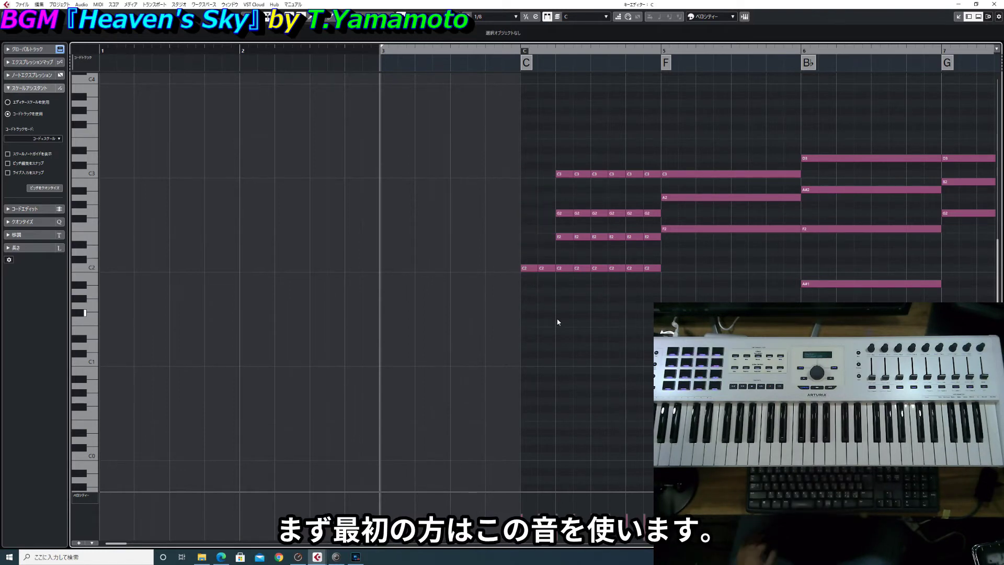
Step: Audition C2, C2, E2, E2 in bar 4 and delete everything except E2 from the third and fourth eighths
{"action": "left_click", "coordinate": [526, 268]}
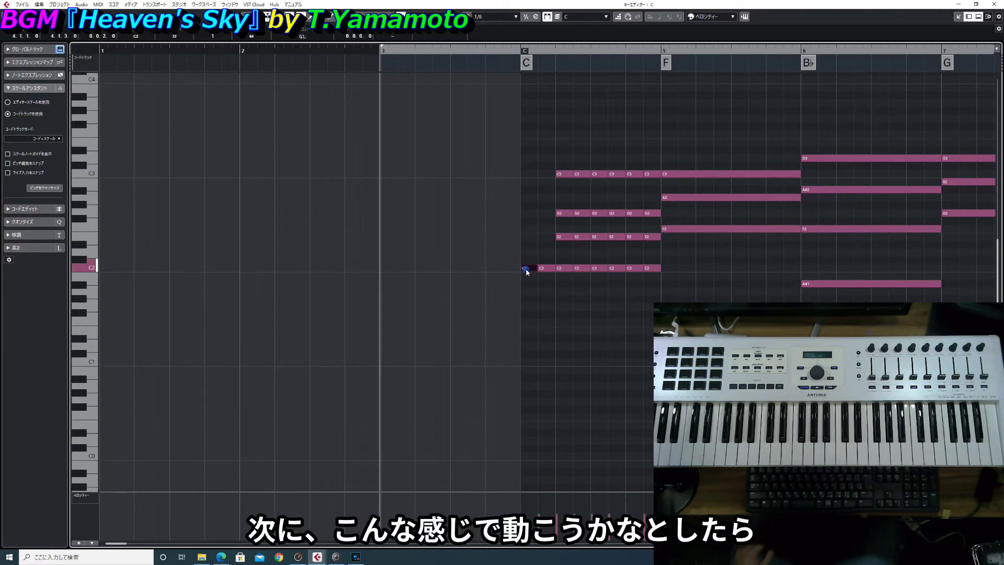
{"action": "left_click", "coordinate": [543, 269]}
{"action": "left_click", "coordinate": [567, 238]}
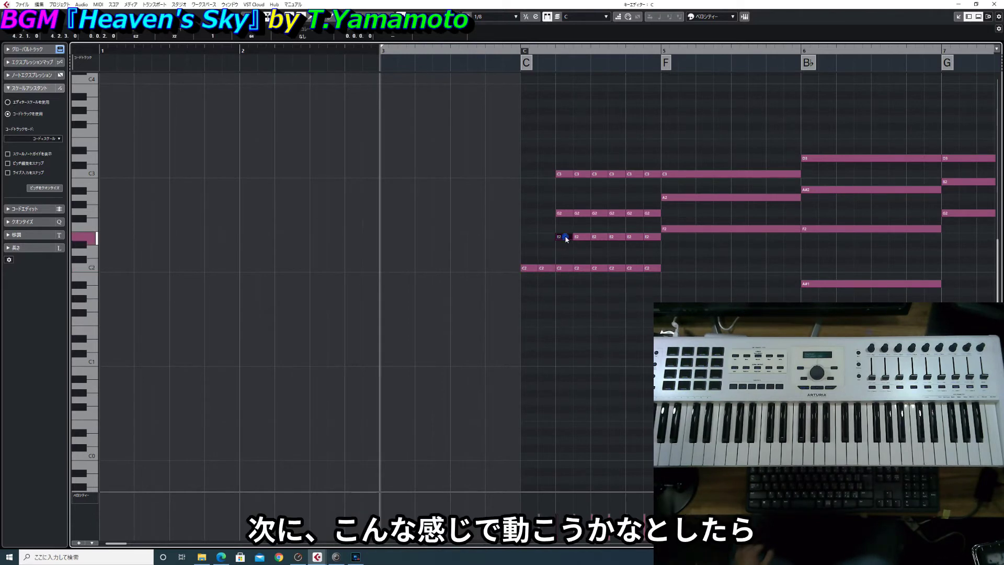
{"action": "left_click", "coordinate": [581, 237]}
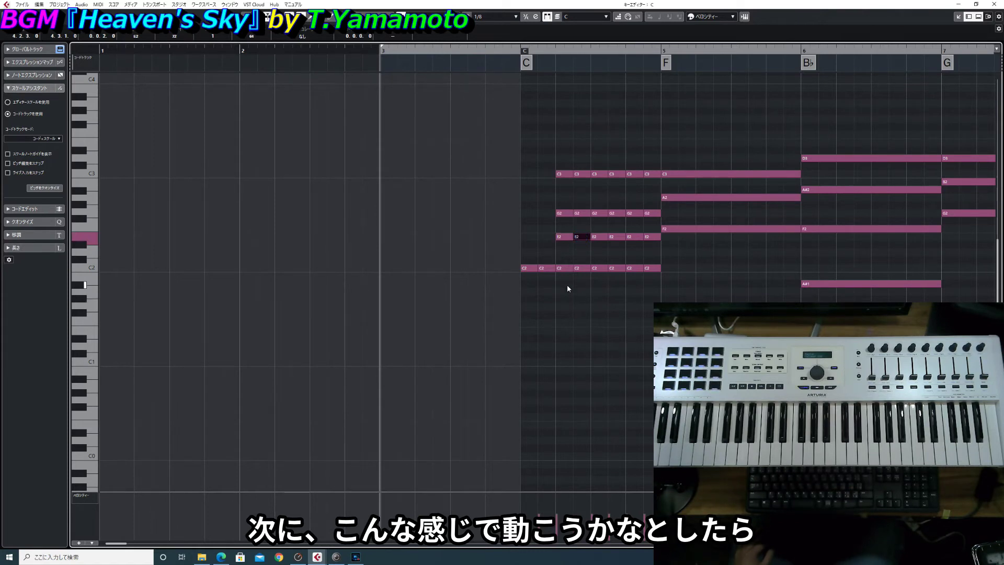
{"action": "left_click", "coordinate": [579, 268]}
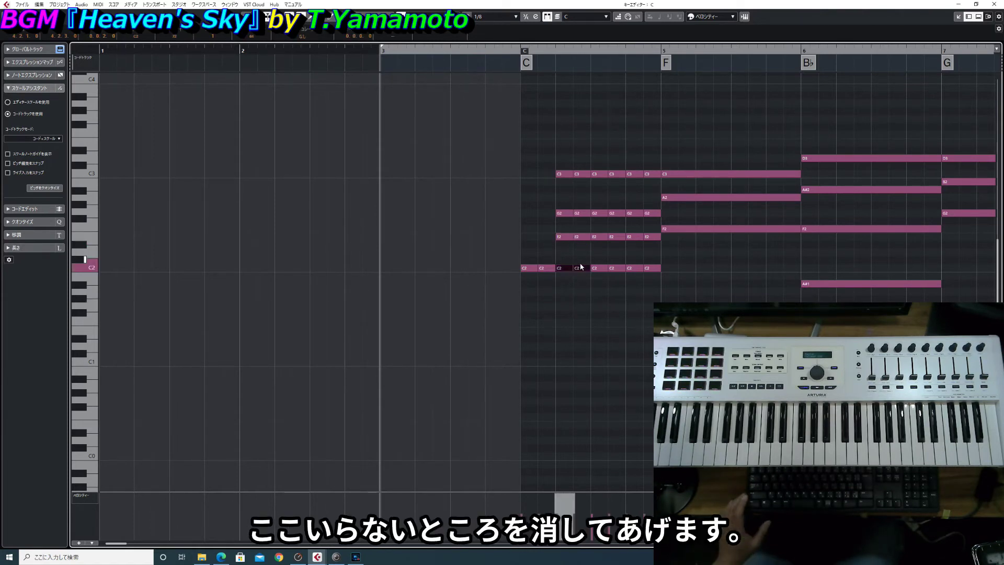
{"action": "left_click_drag", "start_coordinate": [565, 224], "coordinate": [586, 169]}
{"action": "key", "text": "Delete"}
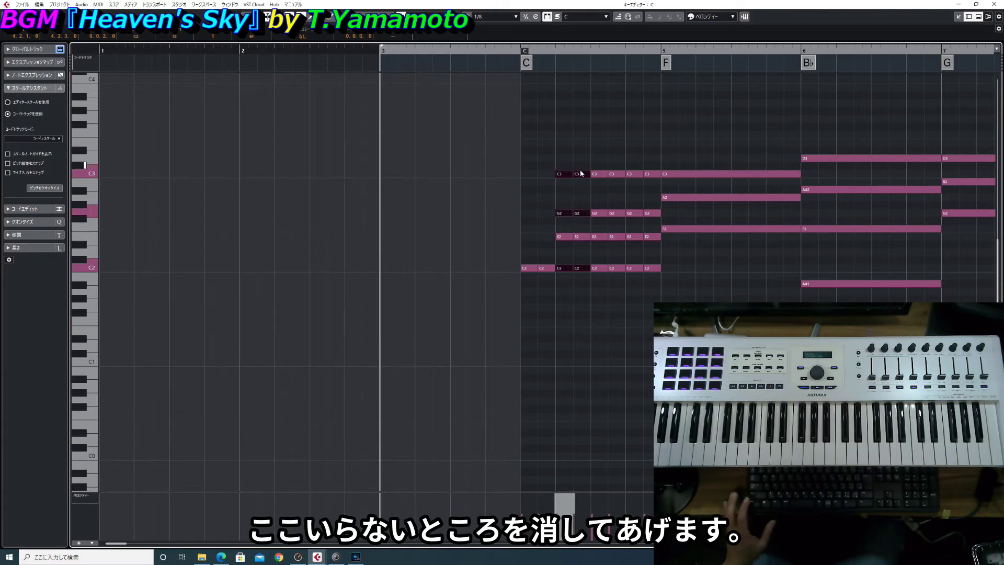
Step: Reduce bar 4's fifth eighth to G2 and its sixth eighth to E2 by deleting the other chord notes
{"action": "left_click", "coordinate": [530, 268]}
{"action": "left_click", "coordinate": [577, 236]}
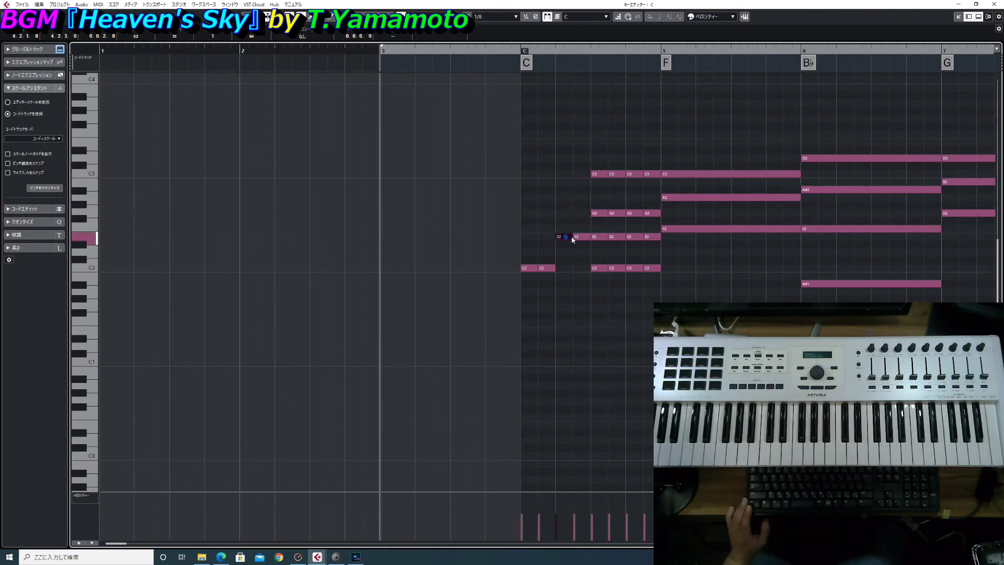
{"action": "left_click", "coordinate": [596, 213]}
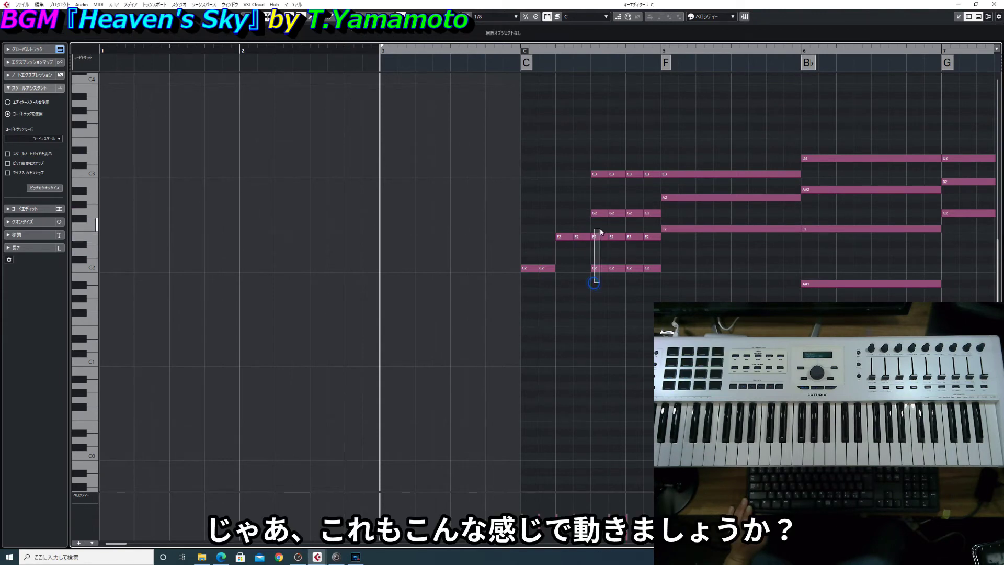
{"action": "left_click", "coordinate": [596, 267]}
{"action": "key", "text": "Delete"}
Step: Audition bar 4's bass sequence through its eighths, trying G2 for the seventh and C2 for the last
{"action": "left_click", "coordinate": [529, 268]}
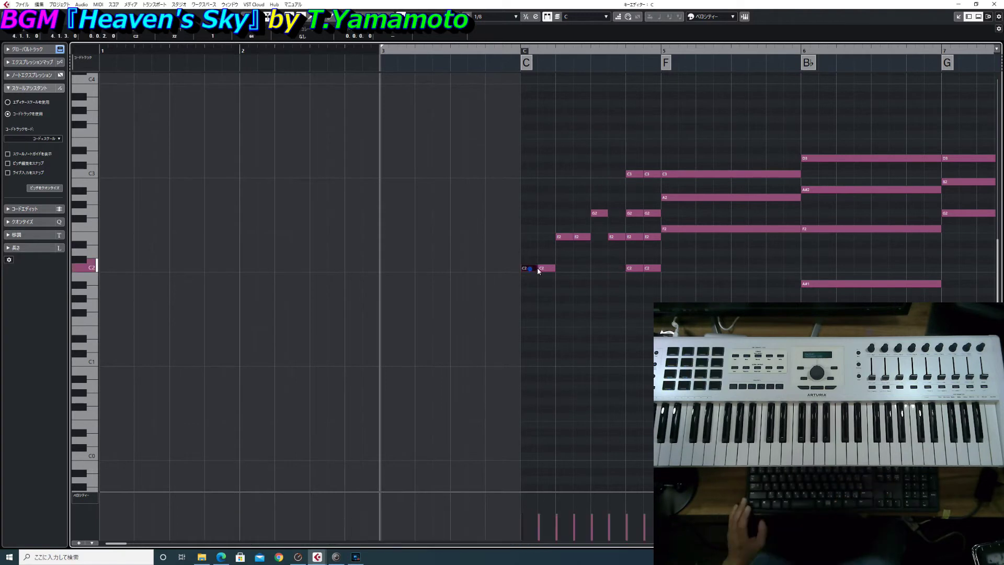
{"action": "left_click", "coordinate": [561, 238]}
{"action": "left_click", "coordinate": [578, 236]}
{"action": "left_click", "coordinate": [596, 214]}
{"action": "left_click", "coordinate": [613, 237]}
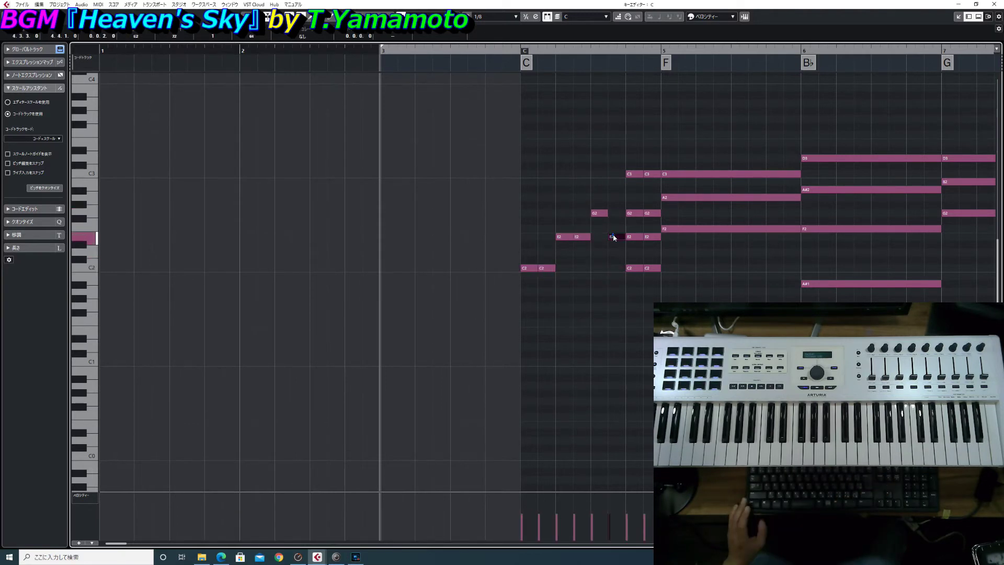
{"action": "left_click", "coordinate": [629, 214]}
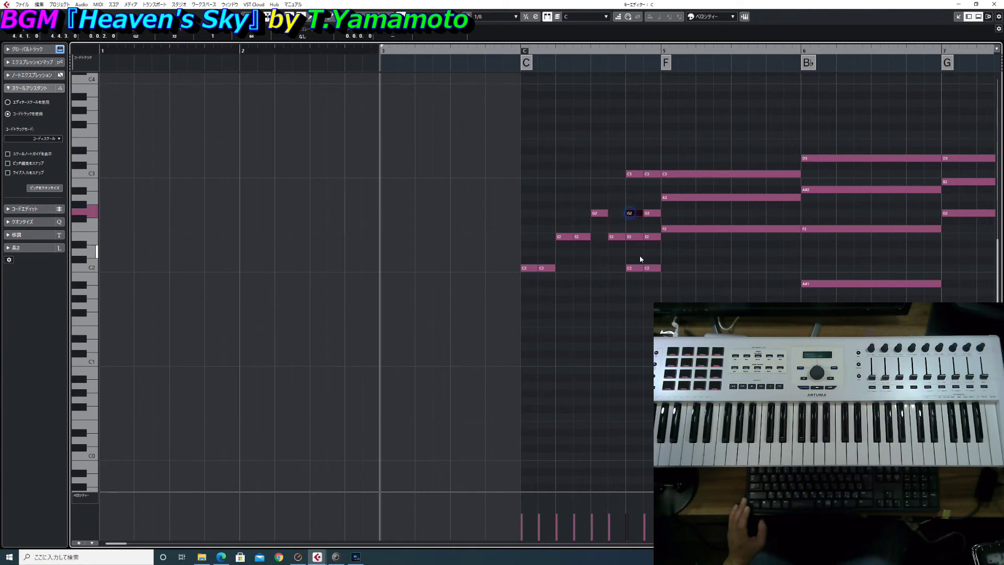
{"action": "left_click", "coordinate": [648, 269]}
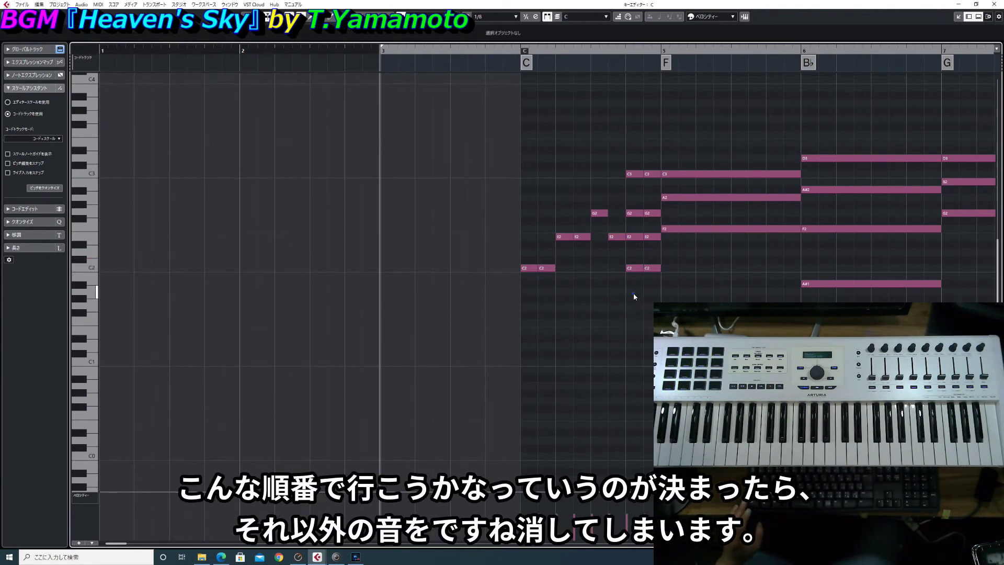
Step: Delete the other chord notes from bar 4's last two eighths, keeping G2 on the seventh and C2 on the eighth
{"action": "left_click_drag", "start_coordinate": [633, 291], "coordinate": [639, 233]}
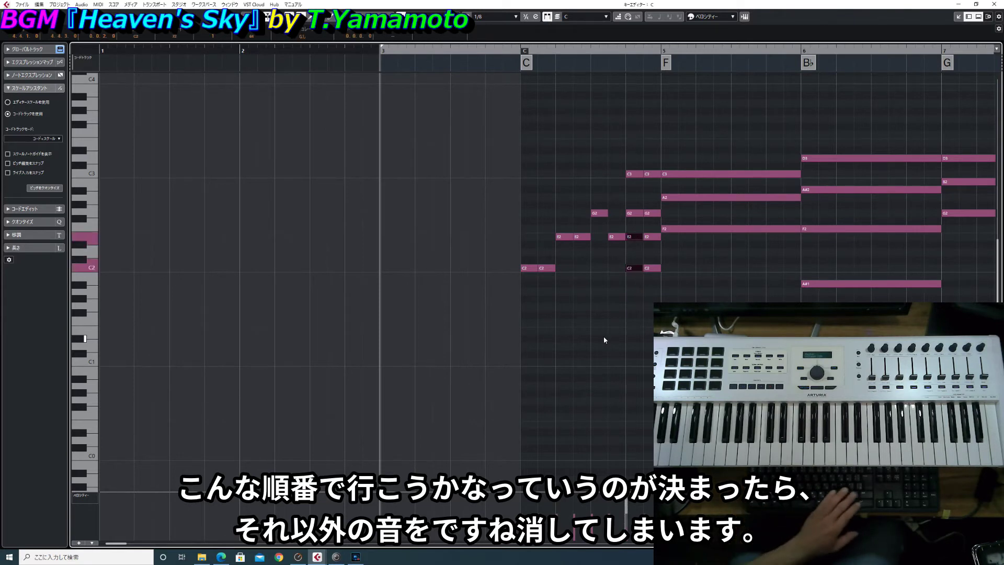
{"action": "key", "text": "Delete"}
{"action": "left_click_drag", "start_coordinate": [636, 172], "coordinate": [648, 192]}
{"action": "key", "text": "Delete"}
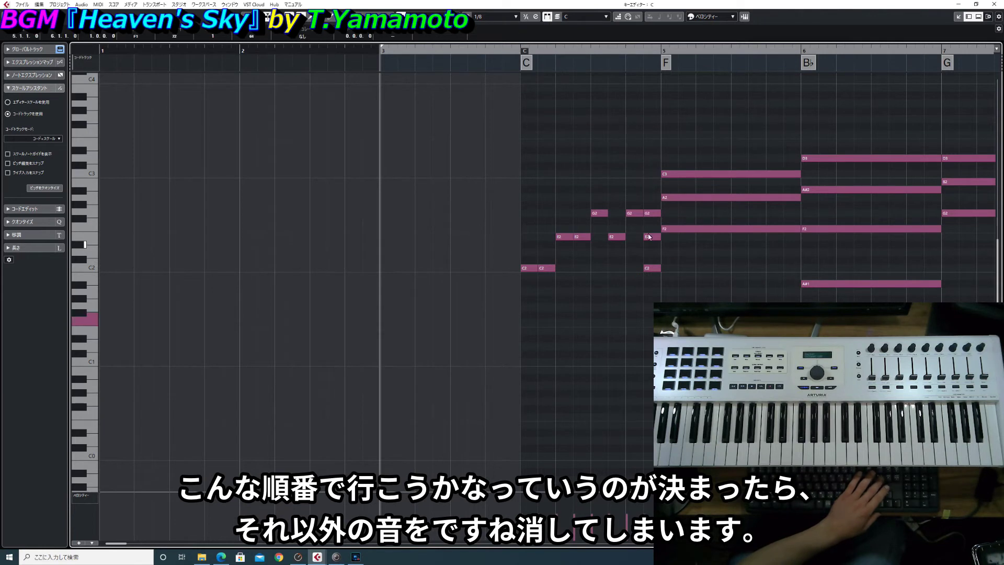
{"action": "left_click", "coordinate": [651, 213]}
{"action": "key", "text": "Delete"}
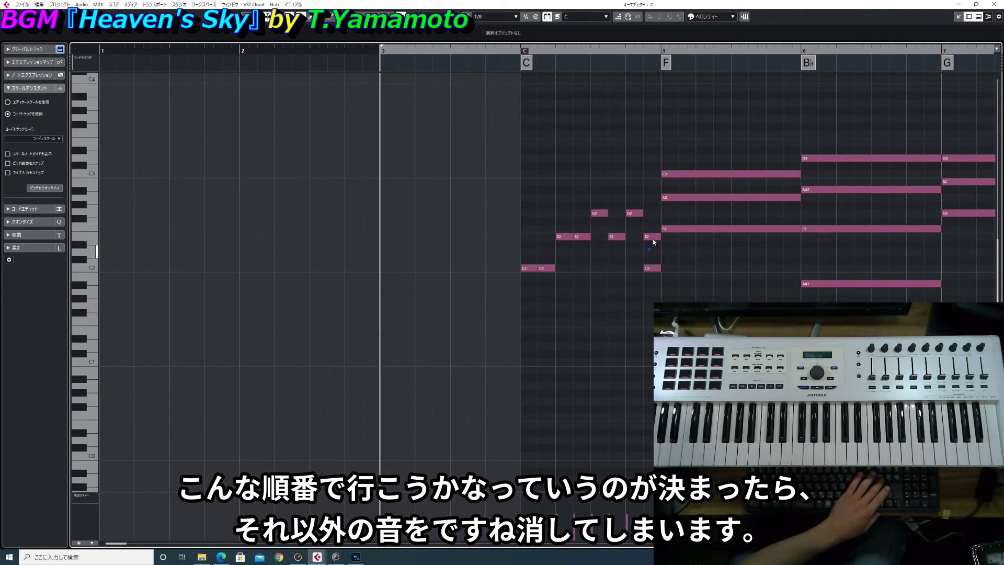
{"action": "left_click", "coordinate": [652, 237]}
{"action": "key", "text": "Delete"}
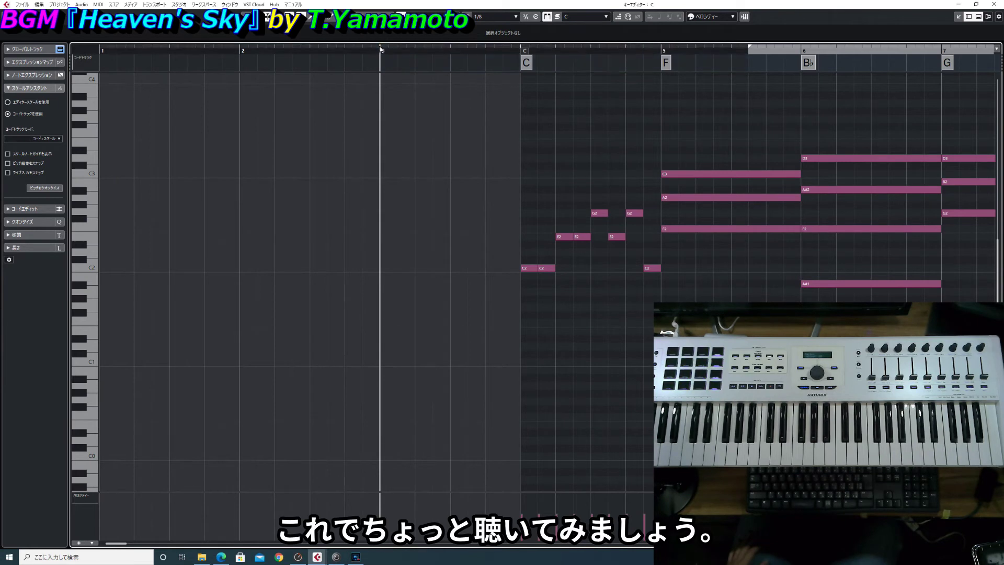
Step: Set the loop range over bars 3 and 4 and play back the bass line
{"action": "left_click_drag", "start_coordinate": [380, 49], "coordinate": [660, 49]}
{"action": "key", "text": "space"}
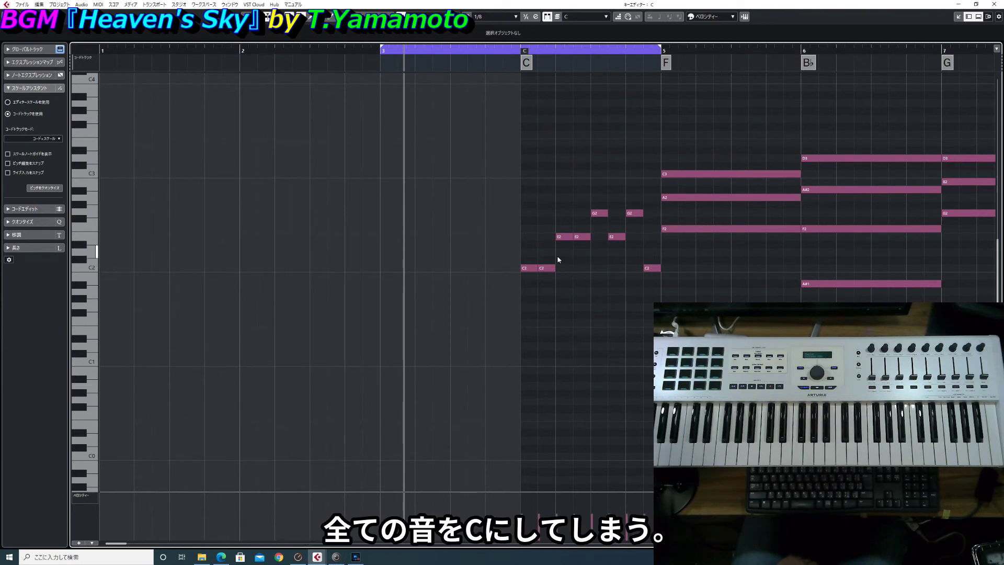
Step: Try moving all of bar 4's E2 and G2 bass notes down to C2 and play back the loop range
{"action": "left_click_drag", "start_coordinate": [555, 255], "coordinate": [630, 191]}
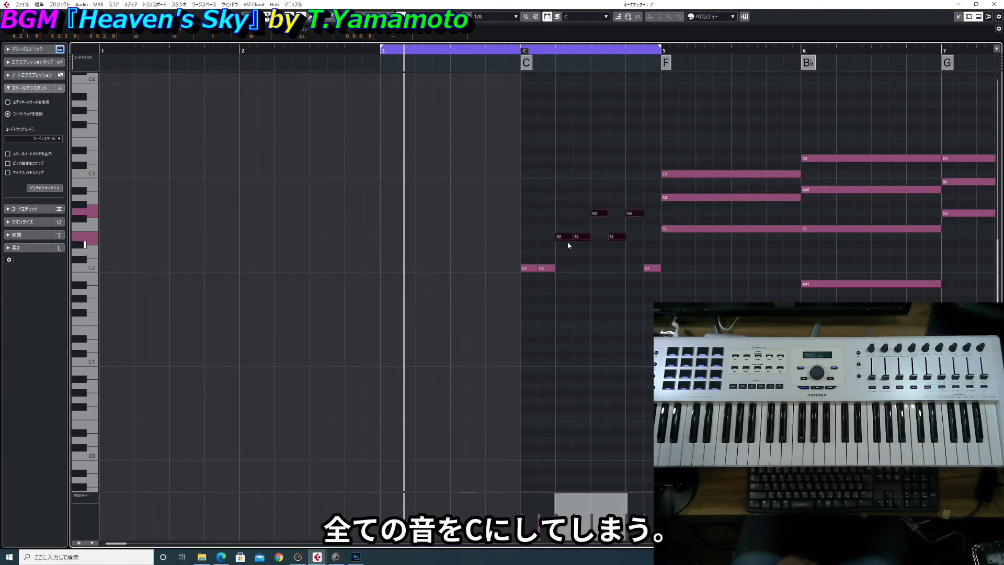
{"action": "left_click", "coordinate": [567, 250]}
{"action": "left_click", "coordinate": [556, 238]}
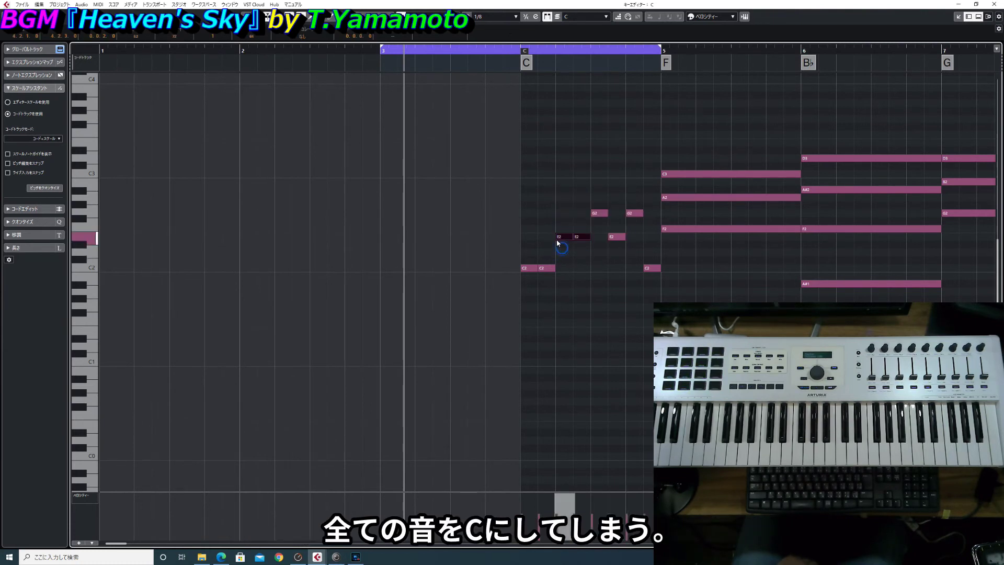
{"action": "left_click_drag", "start_coordinate": [560, 236], "coordinate": [561, 268]}
{"action": "left_click_drag", "start_coordinate": [596, 215], "coordinate": [619, 268]}
{"action": "left_click_drag", "start_coordinate": [630, 213], "coordinate": [631, 268]}
{"action": "left_click", "coordinate": [628, 297]}
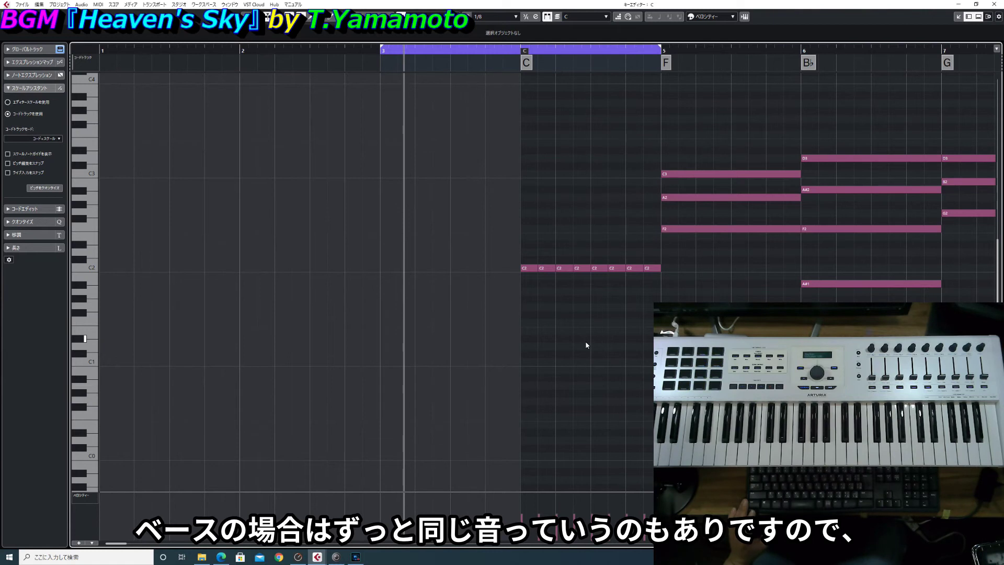
{"action": "key", "text": "KP_1"}
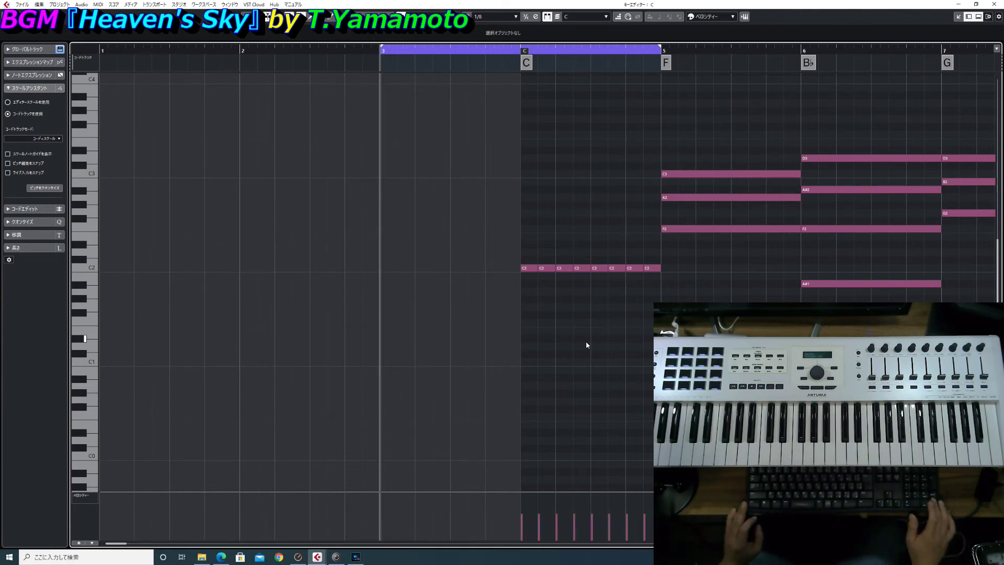
{"action": "key", "text": "KP_Enter"}
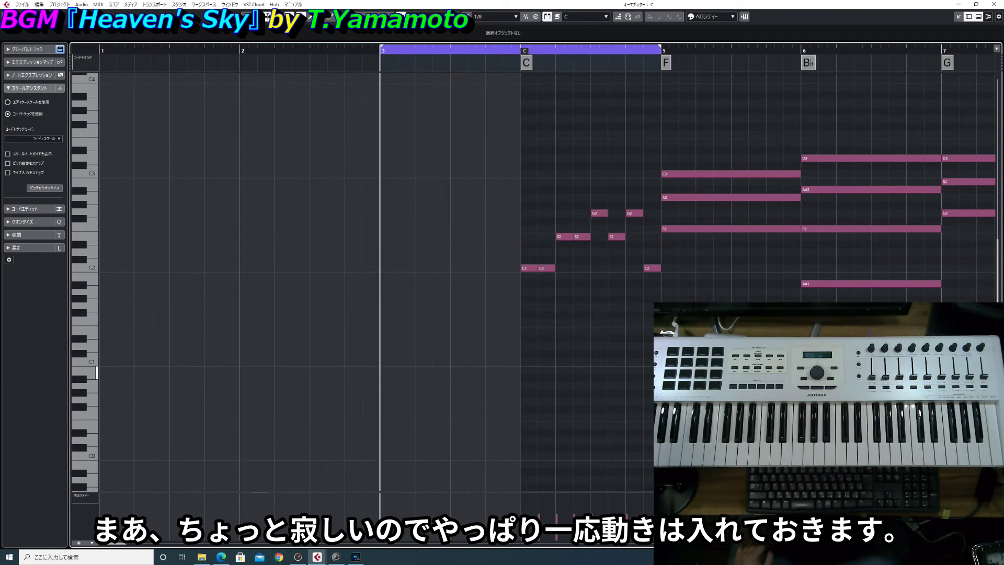
Step: Lower the C3 and A2 notes of bar 5's F chord by one octave
{"action": "left_click_drag", "start_coordinate": [686, 372], "coordinate": [732, 112]}
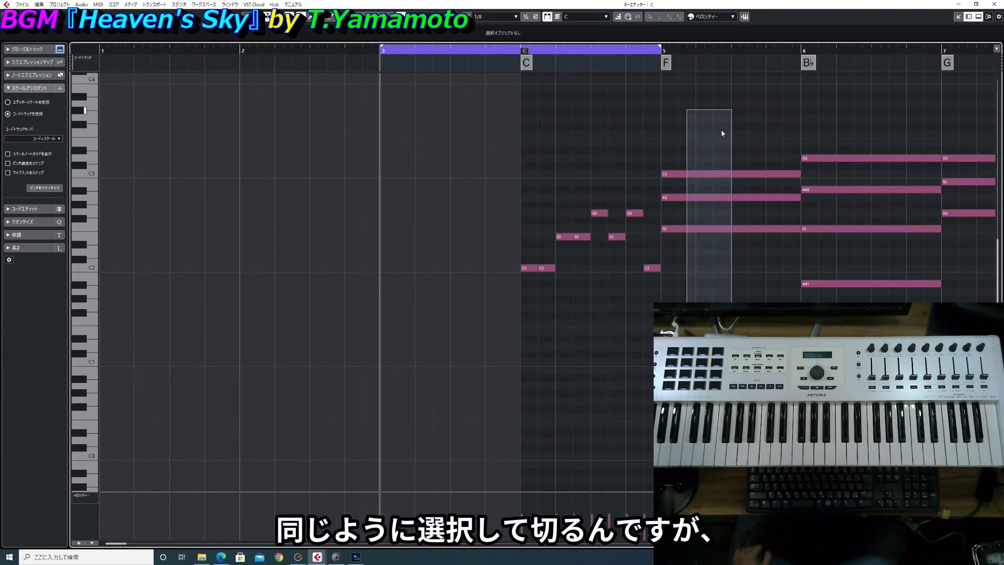
{"action": "left_click_drag", "start_coordinate": [731, 112], "coordinate": [732, 113]}
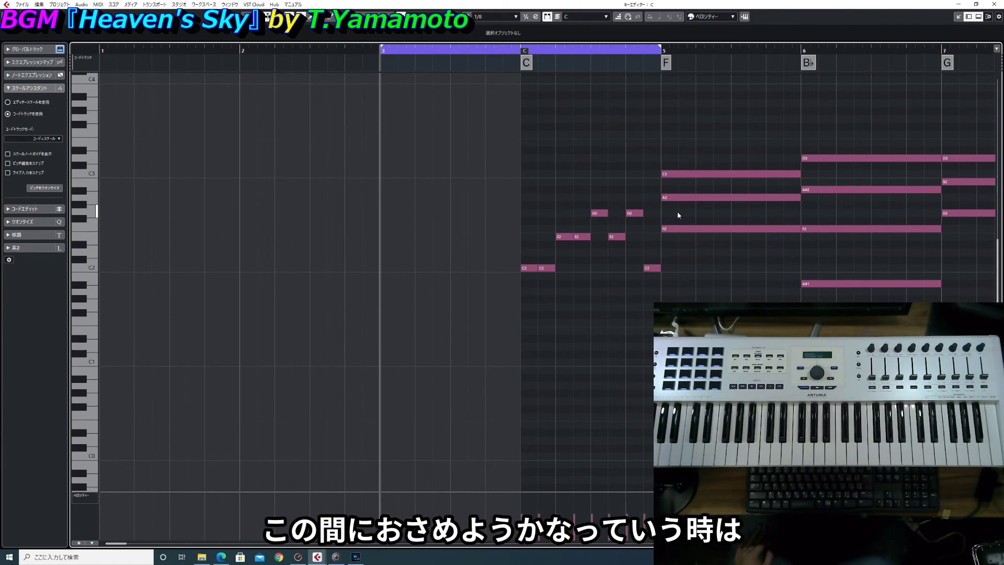
{"action": "left_click_drag", "start_coordinate": [677, 211], "coordinate": [739, 130]}
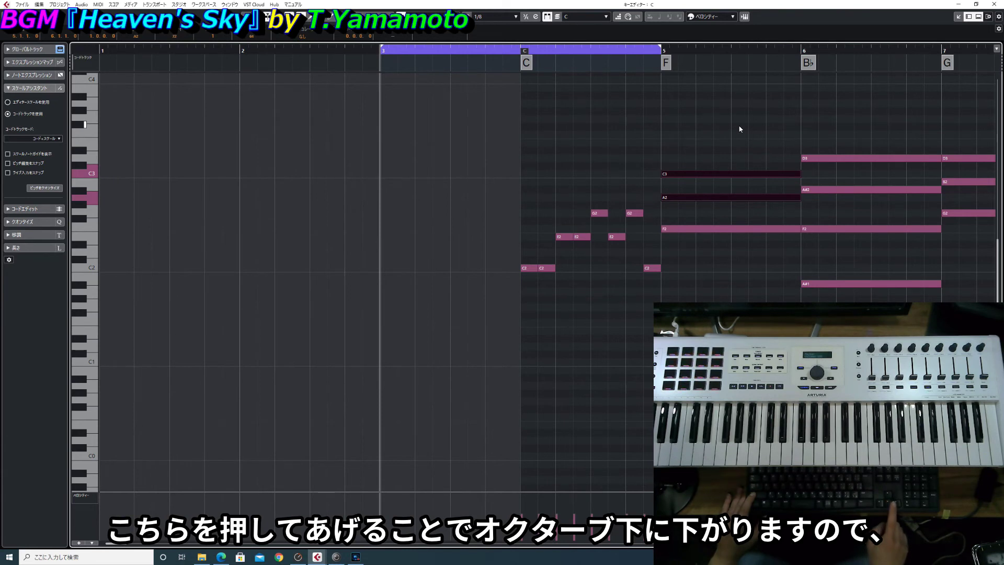
{"action": "key", "text": "shift+Down"}
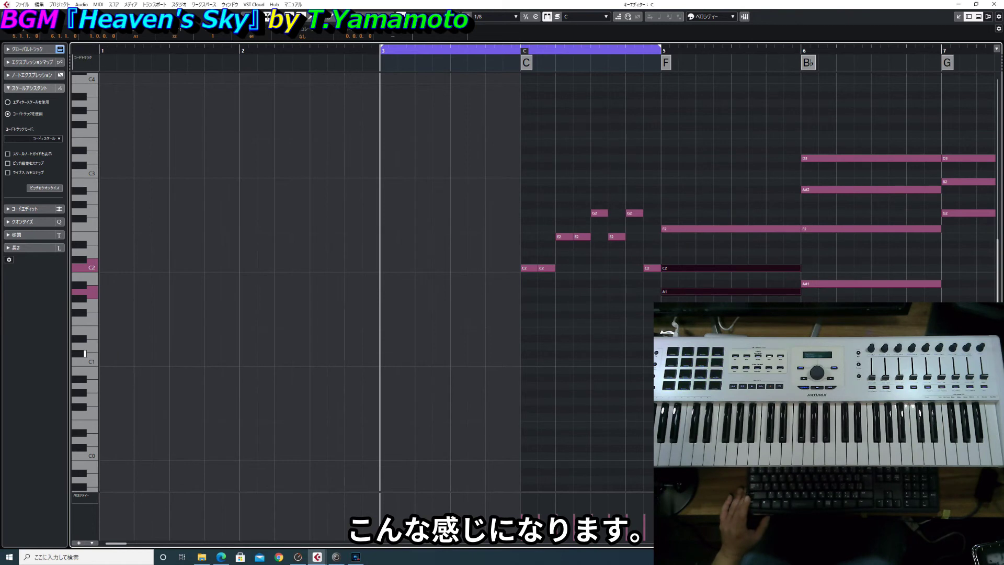
Step: Split all the notes of bar 5's F chord into eighth notes
{"action": "left_click_drag", "start_coordinate": [680, 314], "coordinate": [724, 177]}
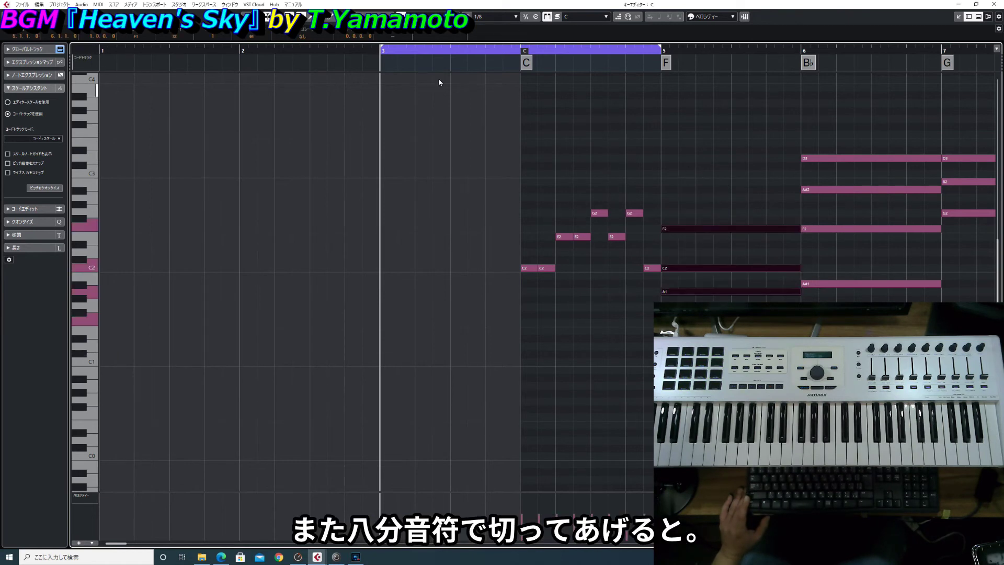
{"action": "key", "text": "3"}
{"action": "left_click", "coordinate": [678, 231]}
{"action": "left_click", "coordinate": [698, 230]}
{"action": "left_click", "coordinate": [713, 230]}
{"action": "left_click", "coordinate": [731, 230]}
{"action": "left_click", "coordinate": [749, 230]}
{"action": "left_click", "coordinate": [766, 230]}
{"action": "left_click", "coordinate": [784, 230]}
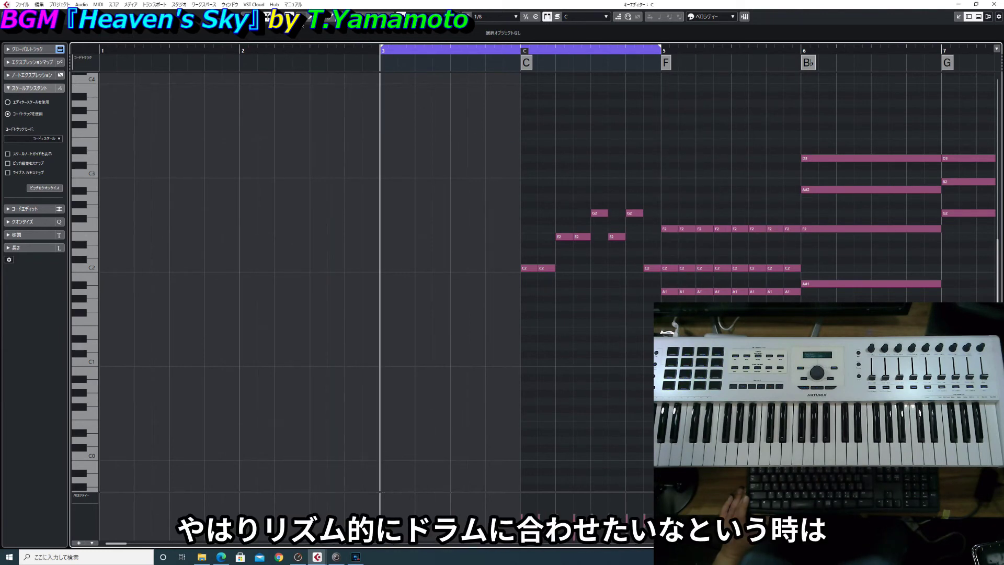
Step: Set the quantize value to 1/16 triplet and shorten bar 4's second and third E2 notes by trimming their starts
{"action": "left_click", "coordinate": [500, 16]}
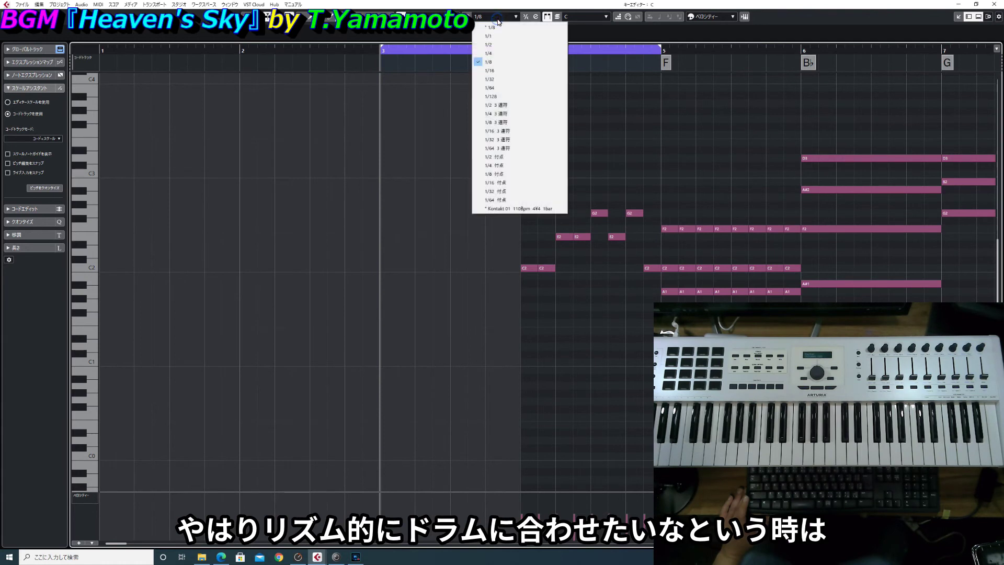
{"action": "left_click", "coordinate": [529, 135]}
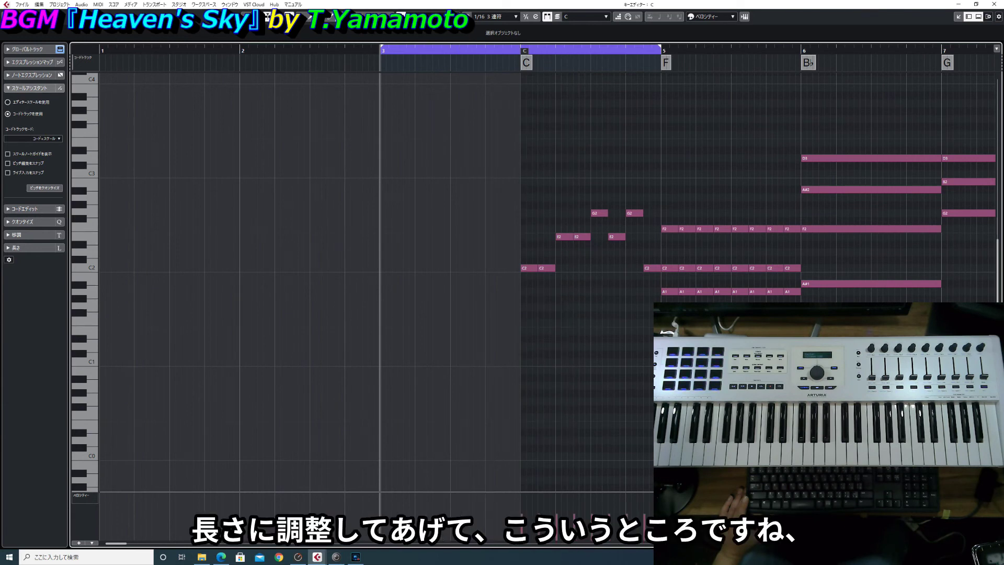
{"action": "left_click_drag", "start_coordinate": [574, 237], "coordinate": [621, 243]}
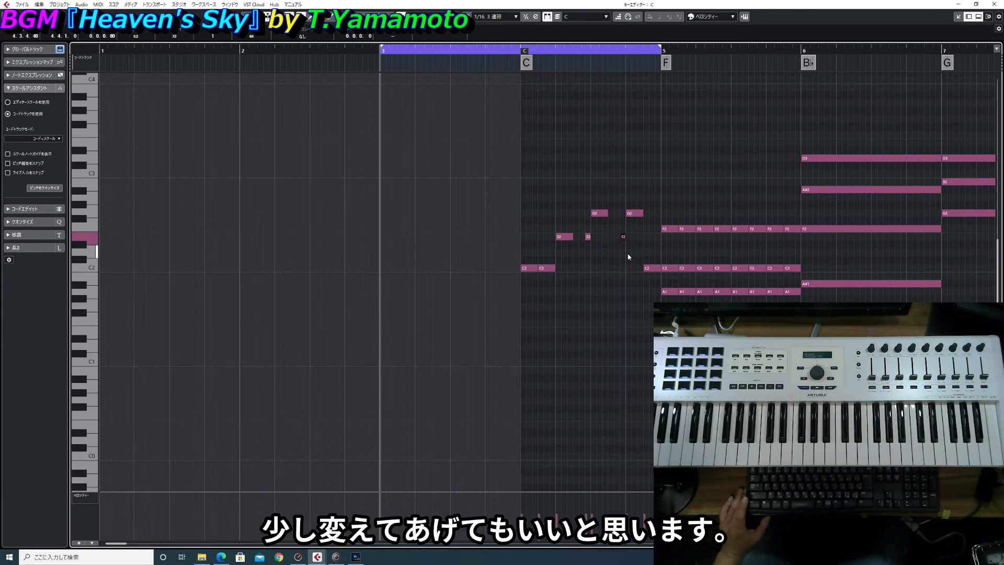
{"action": "left_click", "coordinate": [625, 337]}
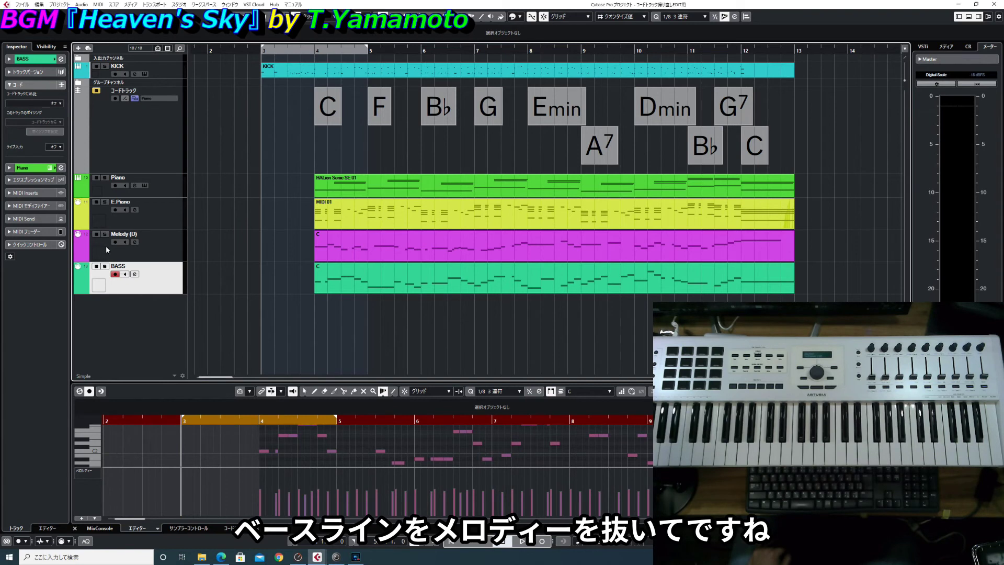
Step: Mute the Melody track and play back the bass line with the other tracks
{"action": "left_click", "coordinate": [96, 234]}
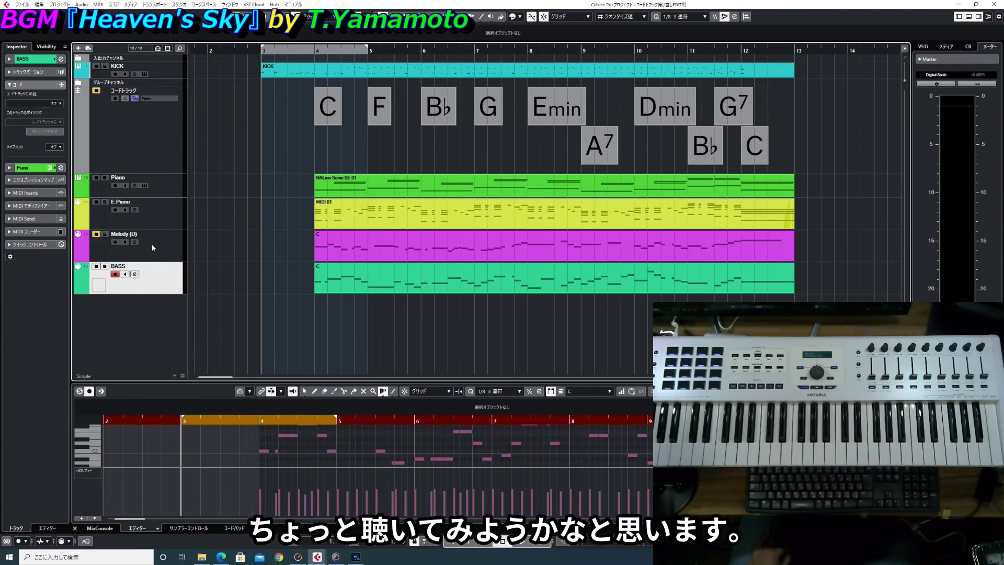
{"action": "left_click", "coordinate": [145, 146]}
{"action": "key", "text": "space"}
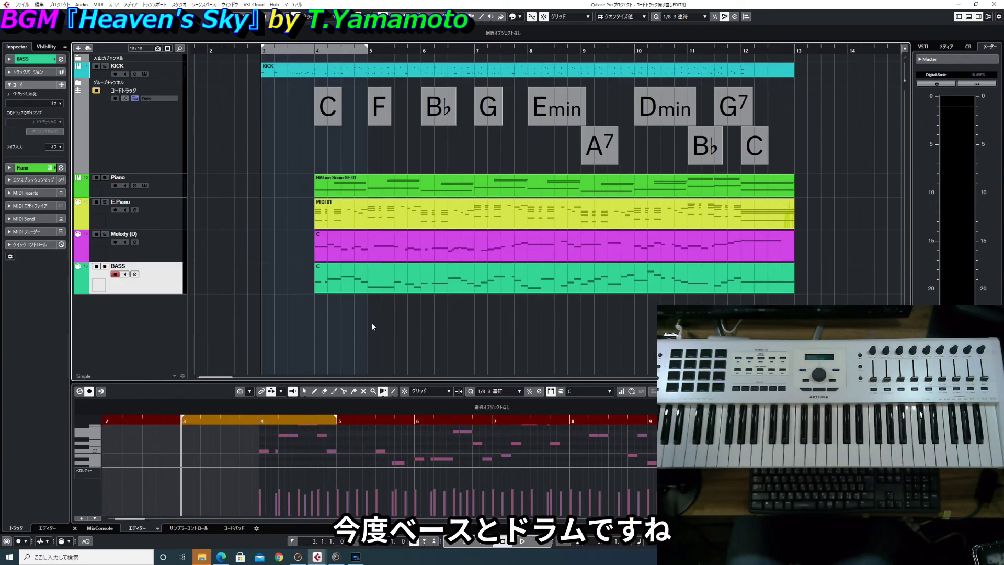
Step: Open the BASS and KICK parts together in the Key Editor and audition C1 to compare the kick with the bass
{"action": "left_click", "coordinate": [373, 289]}
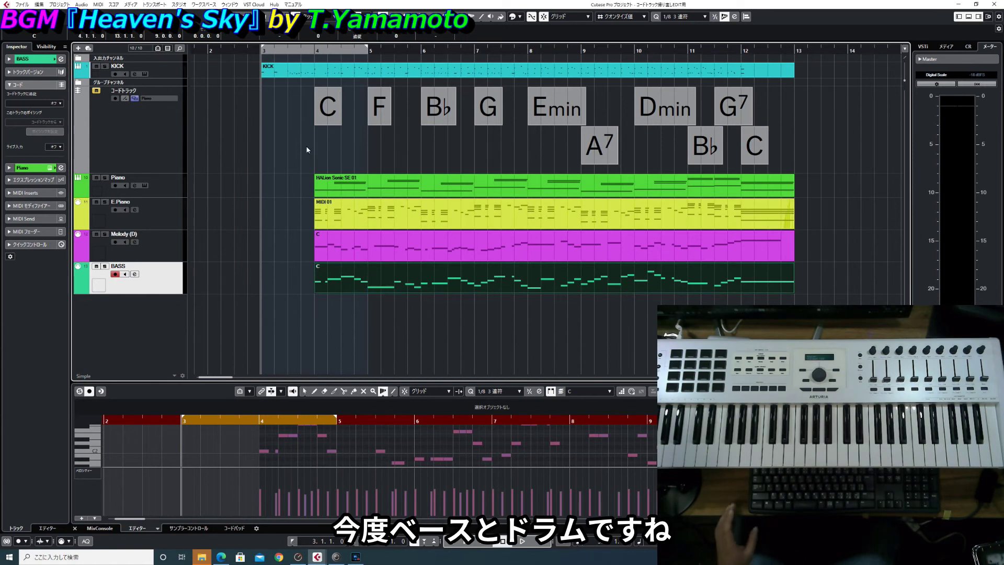
{"action": "left_click", "coordinate": [297, 75]}
{"action": "left_click", "coordinate": [297, 76]}
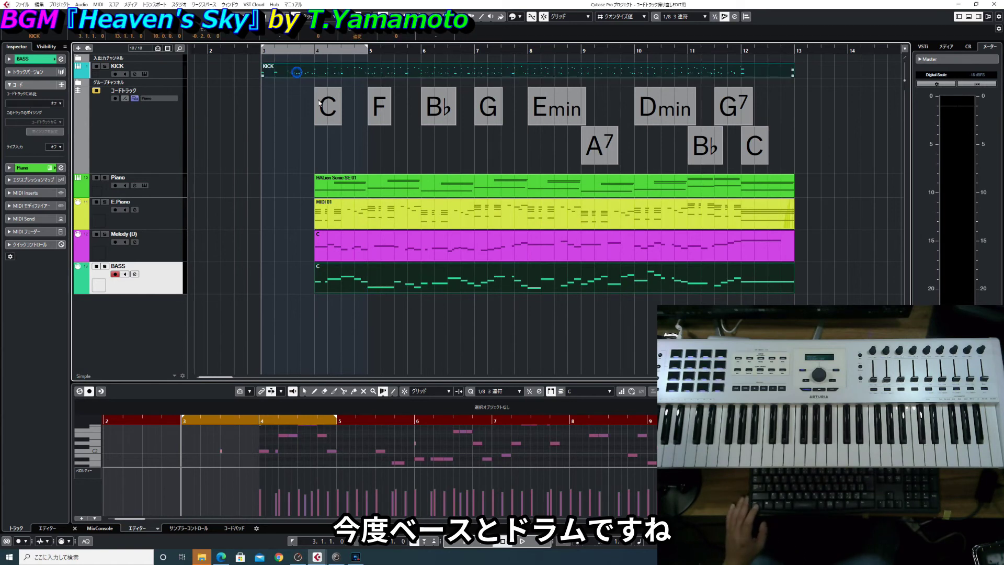
{"action": "double_click", "coordinate": [423, 291]}
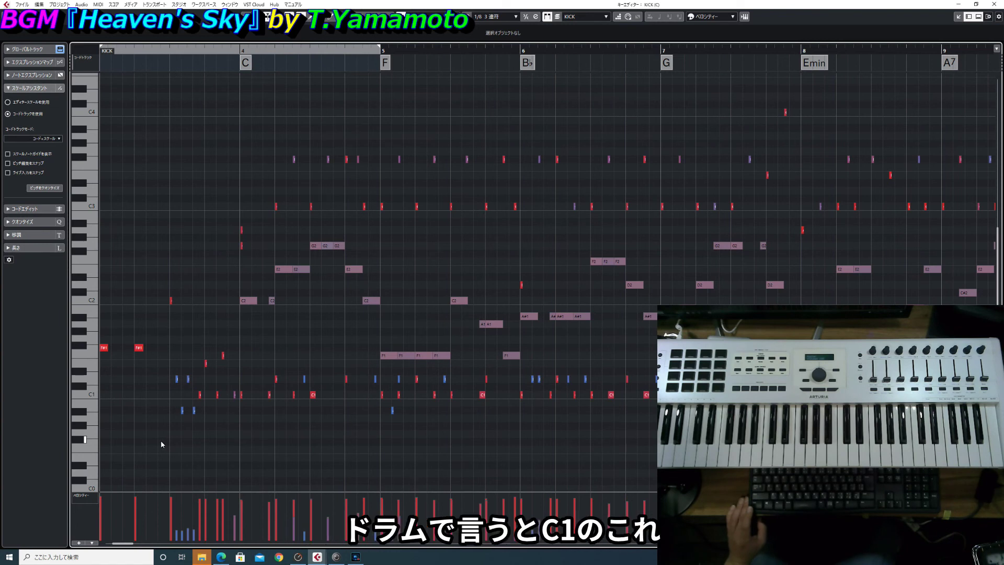
{"action": "left_click", "coordinate": [90, 394]}
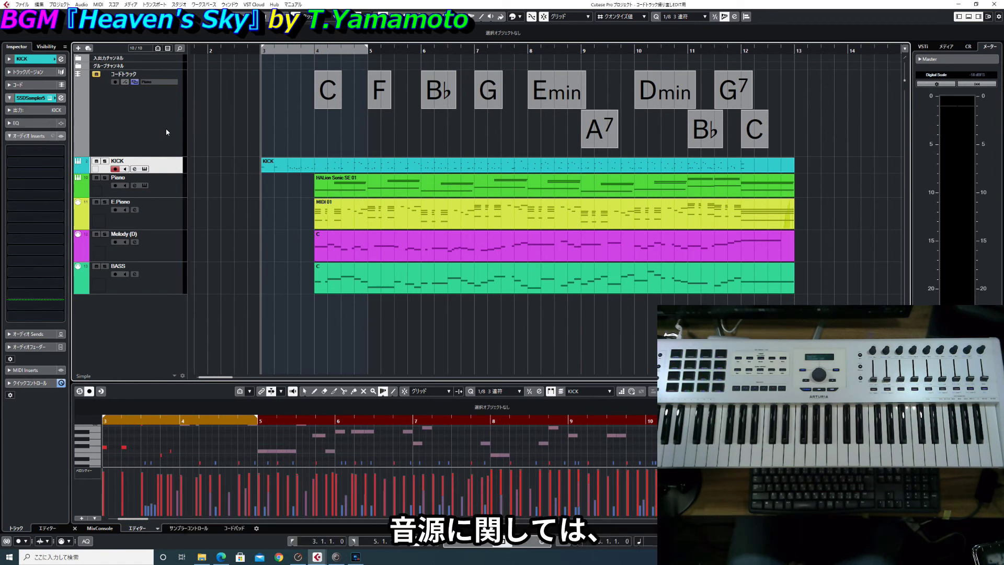
Step: View the KICK track's SSDSampler5 drum instrument and close it
{"action": "left_click", "coordinate": [144, 168]}
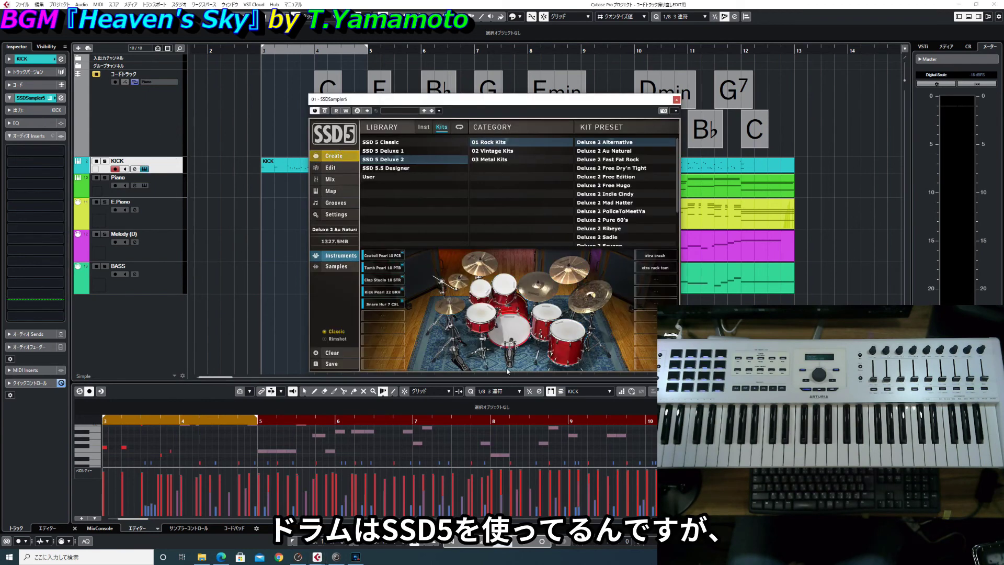
{"action": "left_click", "coordinate": [676, 100]}
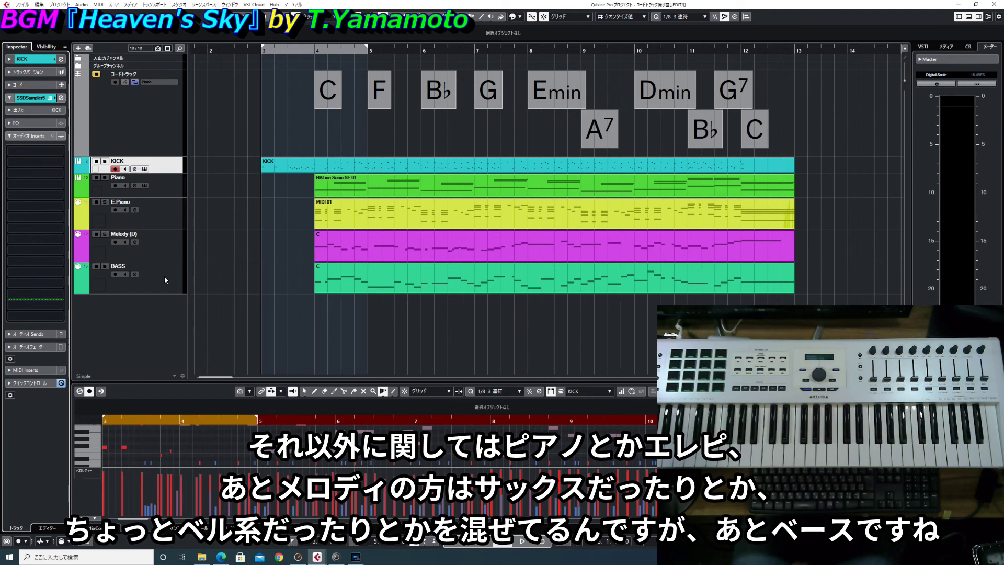
Step: Review the effects and mix pages of the Piano track's HALion Sonic SE instrument and close it
{"action": "left_click", "coordinate": [162, 189]}
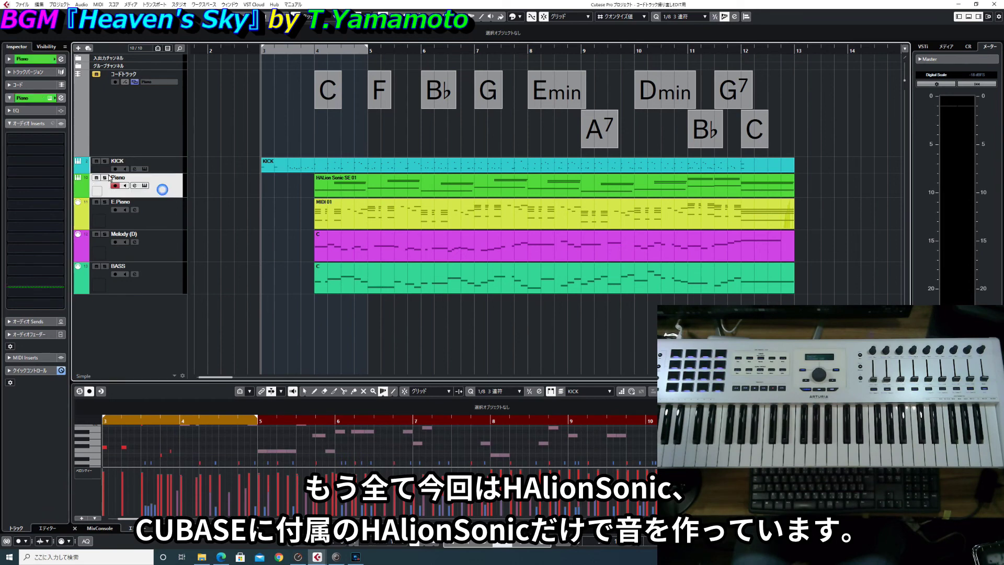
{"action": "left_click", "coordinate": [144, 185]}
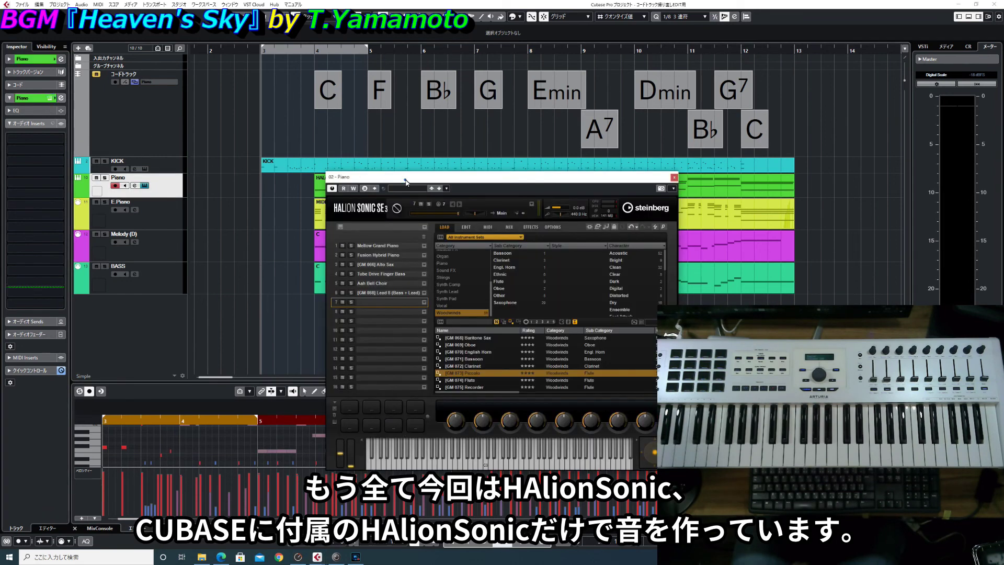
{"action": "left_click_drag", "start_coordinate": [404, 179], "coordinate": [628, 136]}
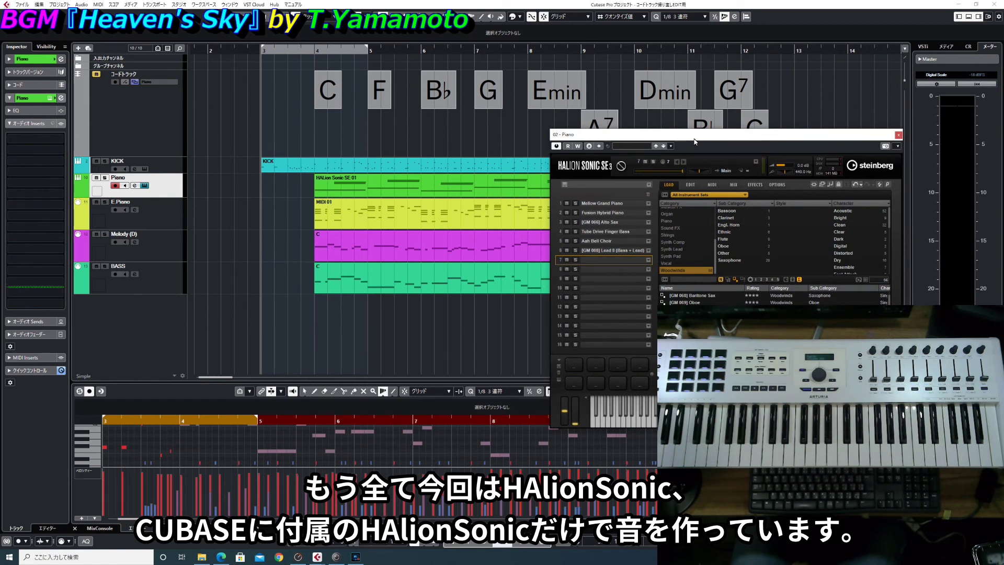
{"action": "left_click", "coordinate": [754, 185]}
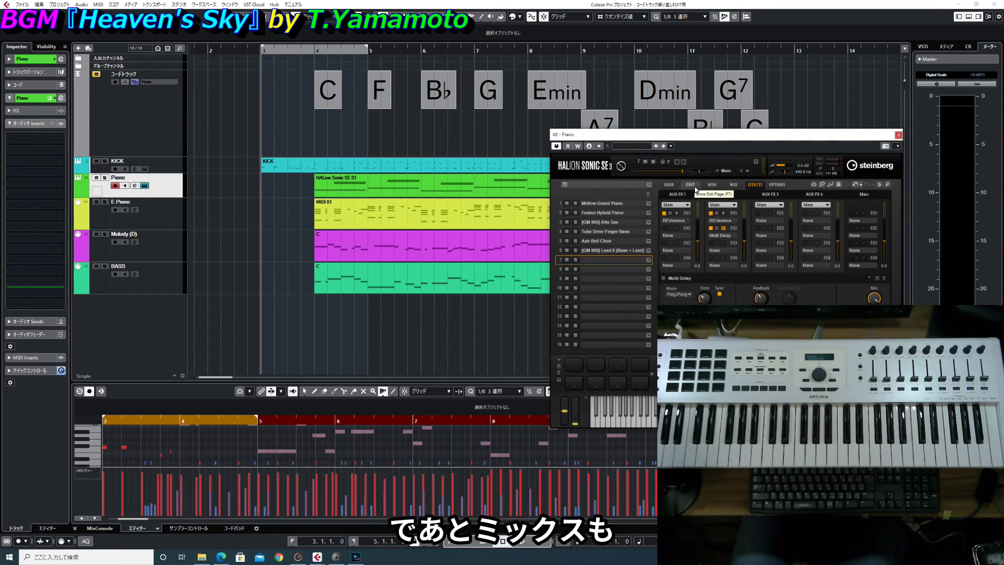
{"action": "left_click", "coordinate": [733, 184]}
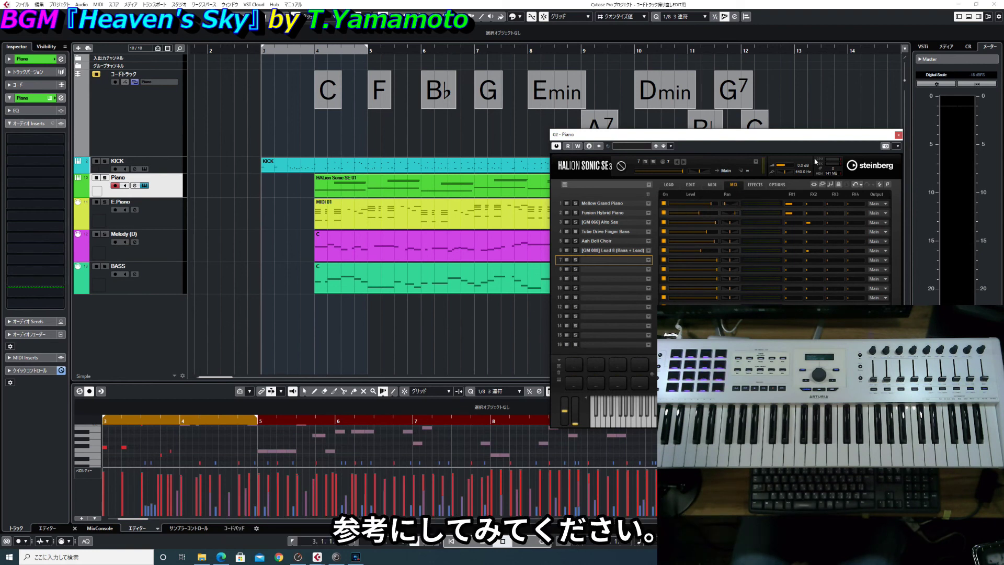
{"action": "left_click", "coordinate": [898, 135]}
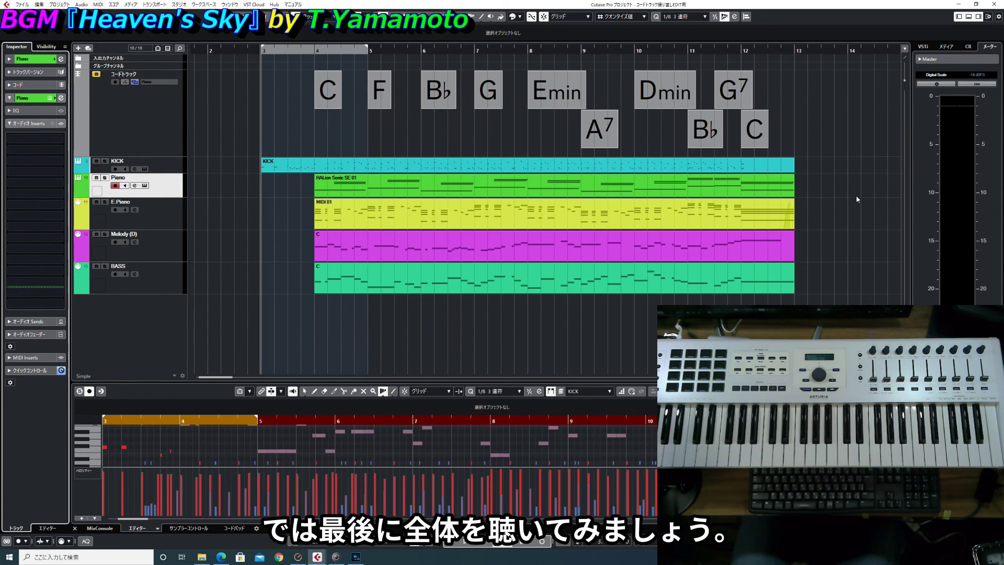
Step: Play back the whole arrangement from bar 3
{"action": "key", "text": "space"}
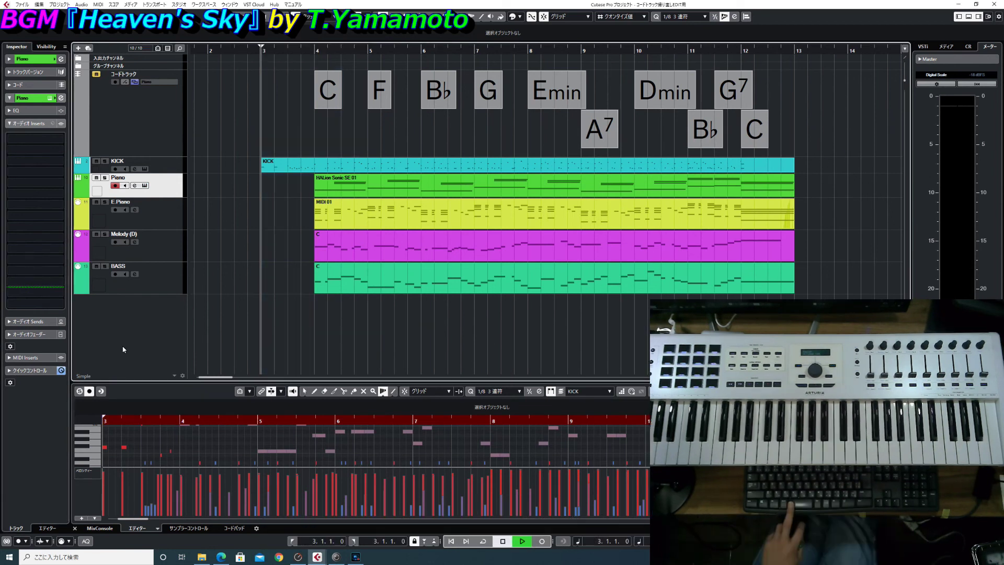